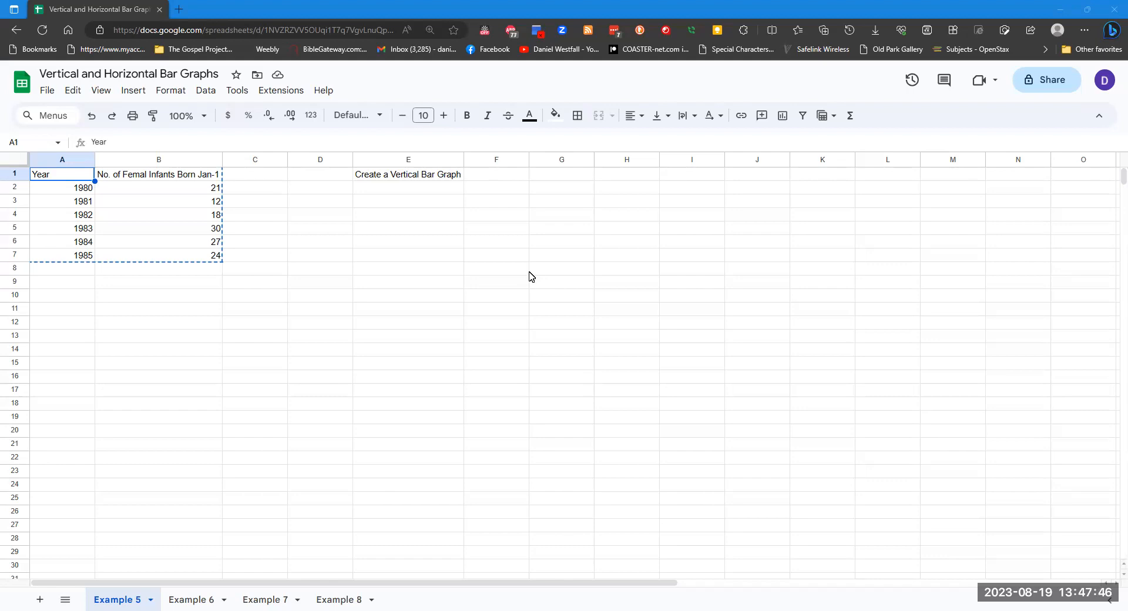
{"action": "left_click", "coordinate": [419, 180]}
{"action": "left_click", "coordinate": [345, 228]}
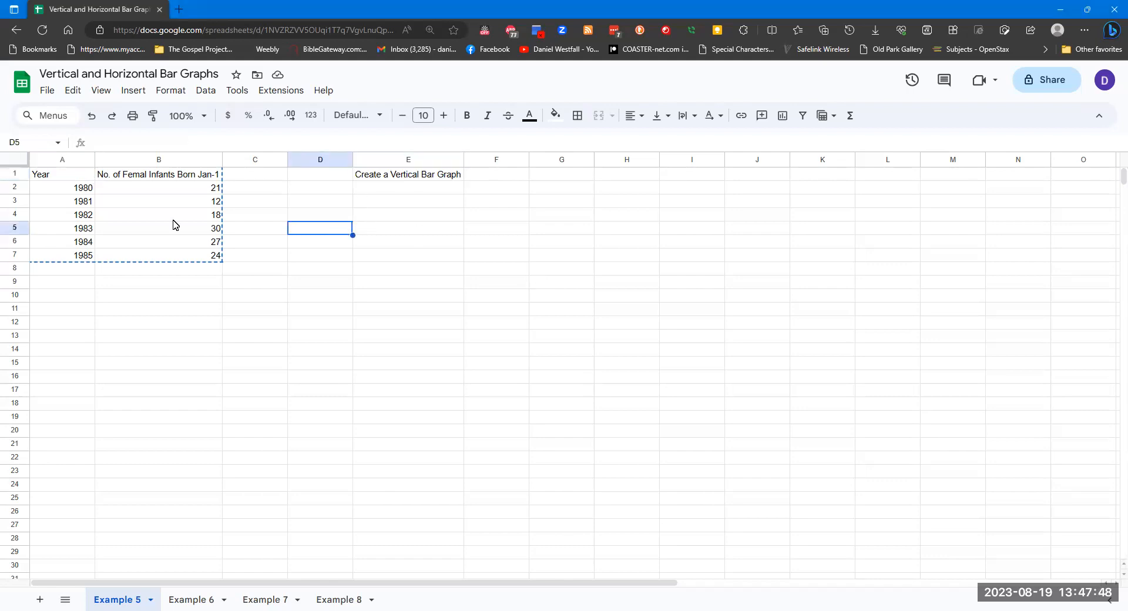
{"action": "left_click_drag", "start_coordinate": [45, 179], "coordinate": [223, 259]}
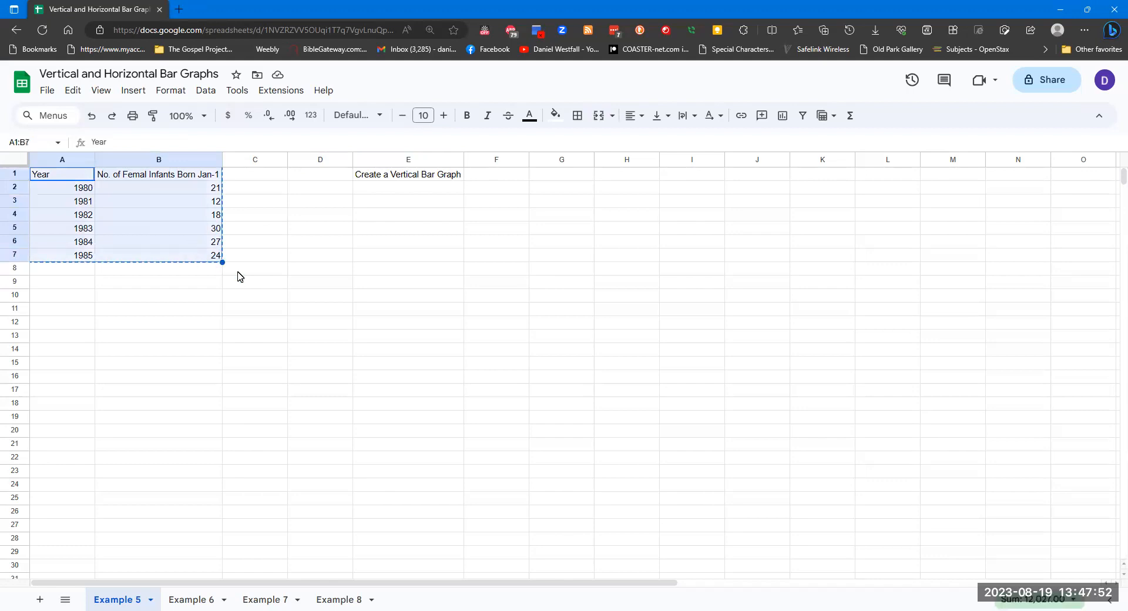
{"action": "left_click", "coordinate": [121, 288]}
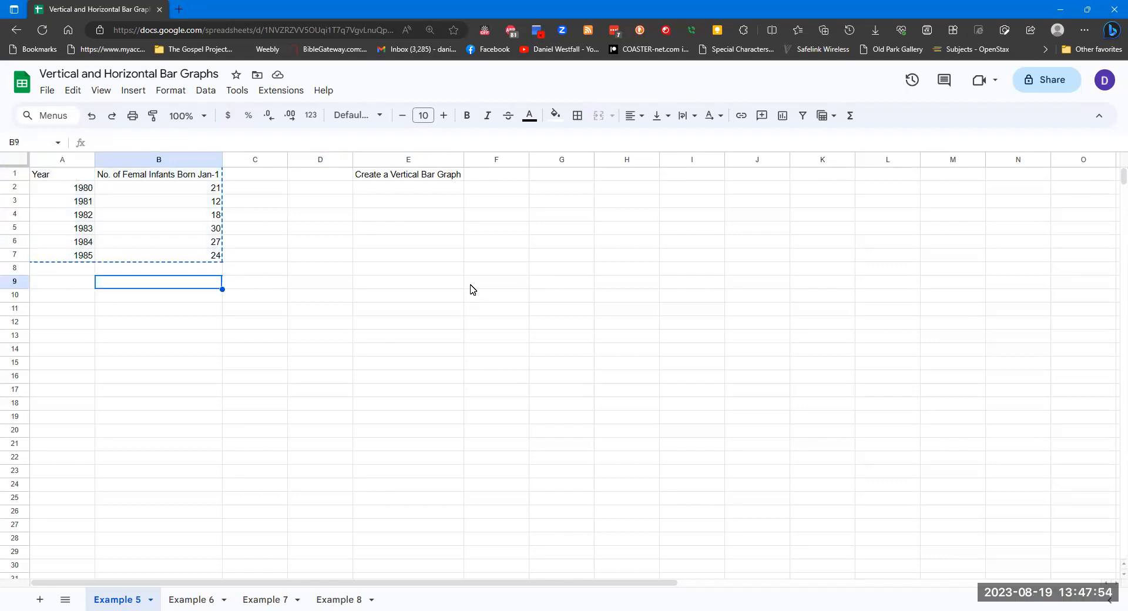
{"action": "left_click", "coordinate": [447, 283]}
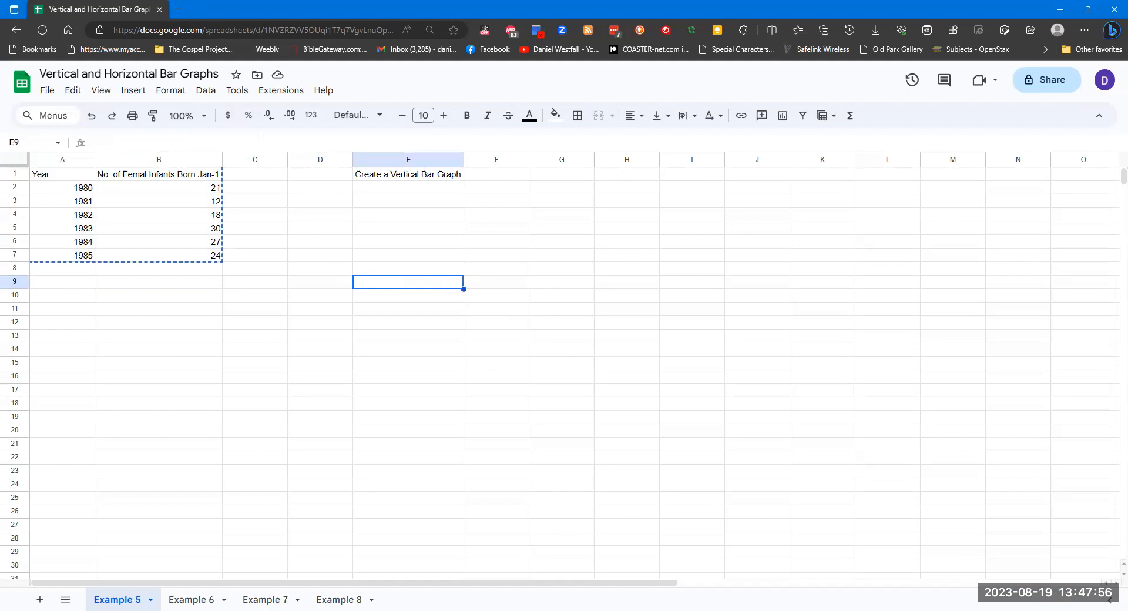
Insert a new chart into the sheet and choose the column chart type
{"action": "left_click", "coordinate": [133, 92]}
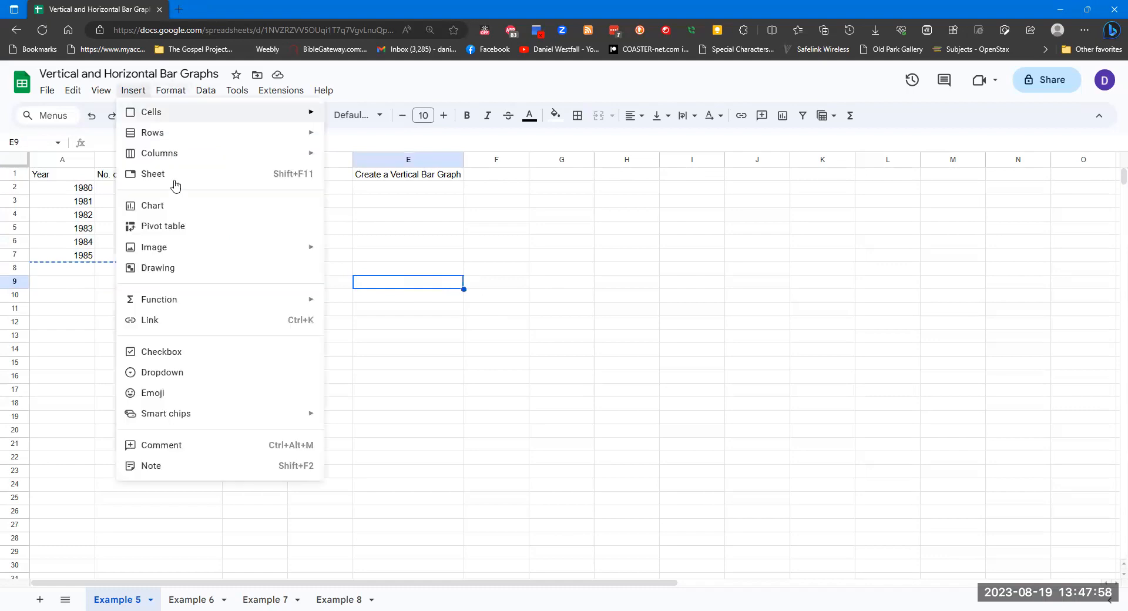
{"action": "left_click", "coordinate": [184, 211]}
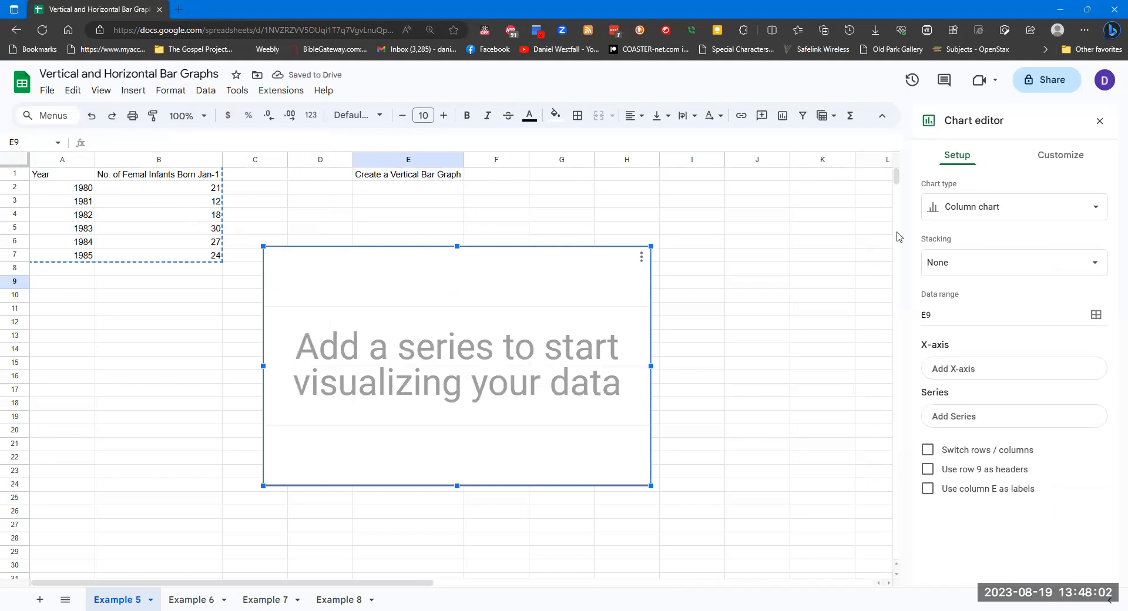
{"action": "left_click", "coordinate": [1031, 212]}
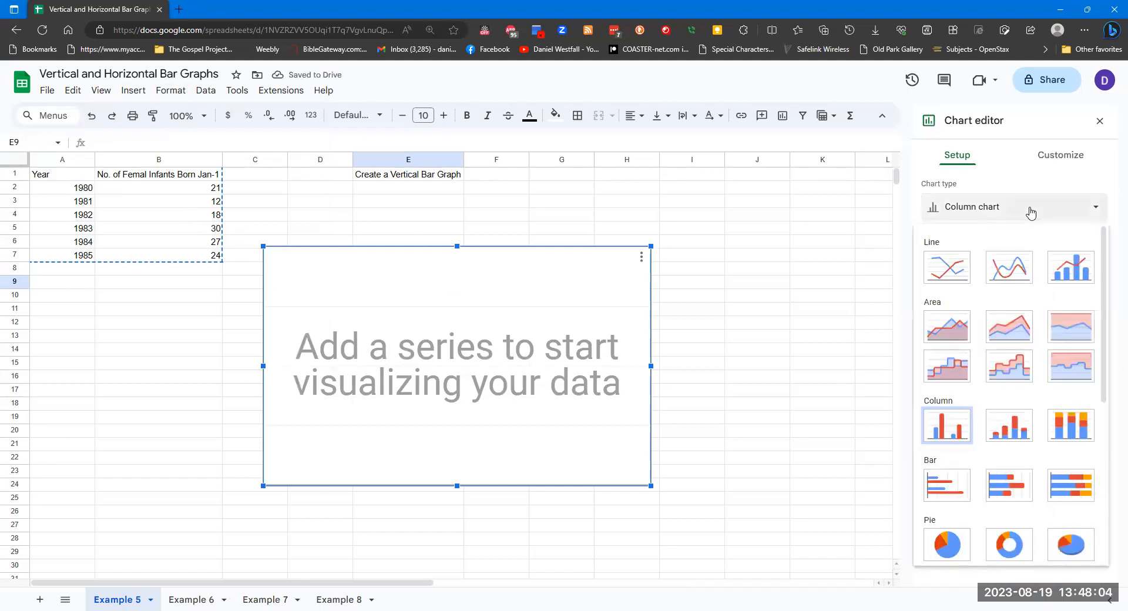
{"action": "left_click", "coordinate": [949, 435]}
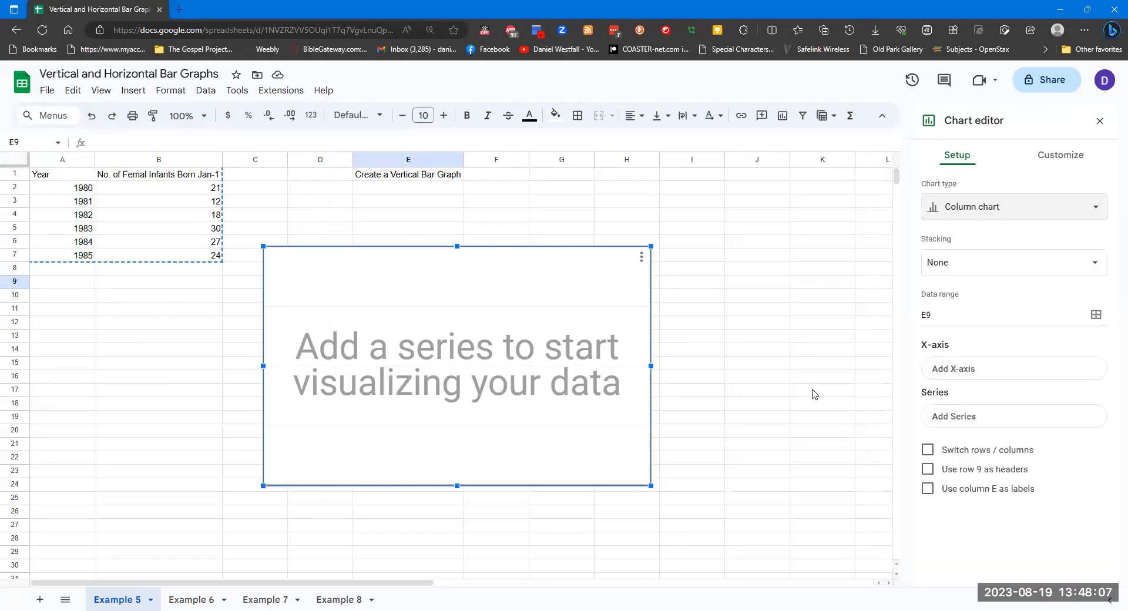
Set the chart's data range to A1:B7
{"action": "left_click", "coordinate": [994, 313]}
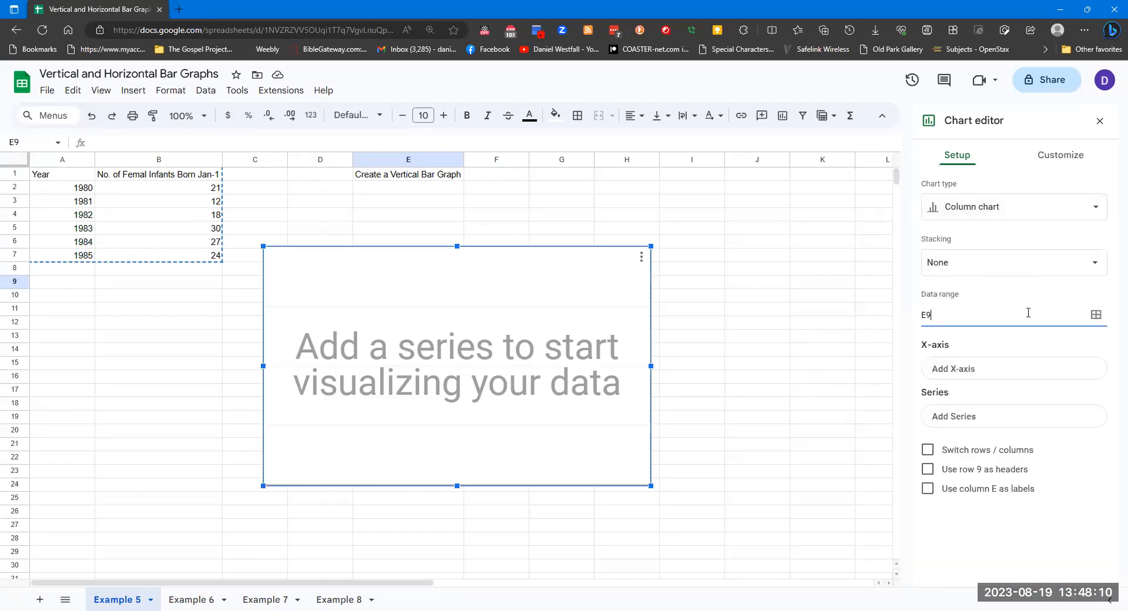
{"action": "left_click_drag", "start_coordinate": [999, 314], "coordinate": [918, 322]}
{"action": "type", "text": "A1:B7"}
{"action": "key", "text": "Return"}
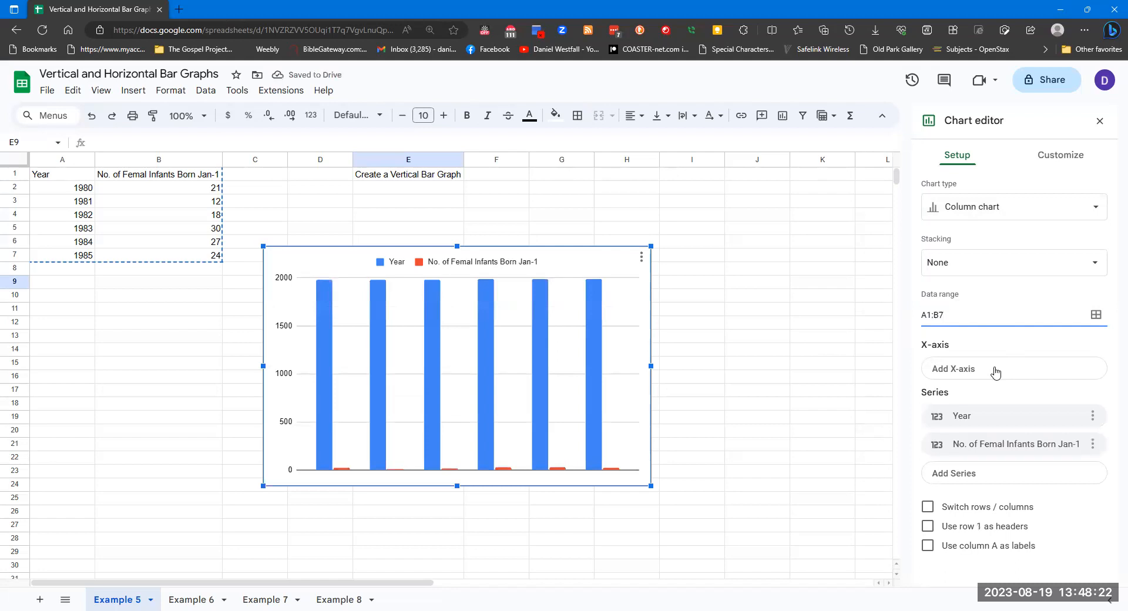
Set Year as the X-axis and remove the Year series from the chart's series
{"action": "left_click", "coordinate": [1033, 374]}
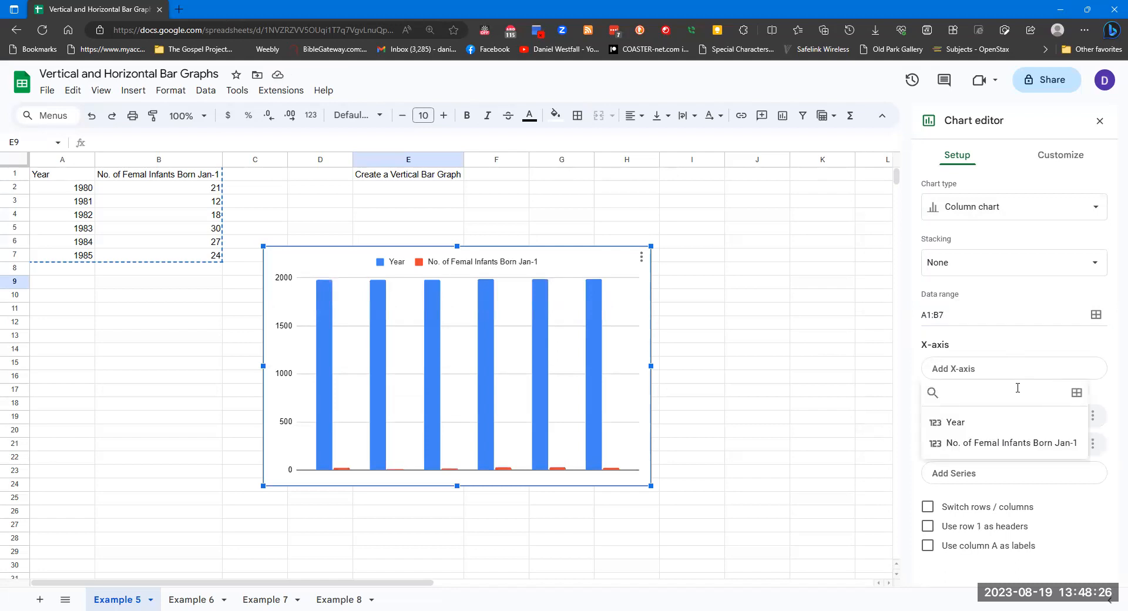
{"action": "left_click", "coordinate": [978, 424]}
{"action": "scroll", "coordinate": [1026, 409], "scroll_direction": "down", "scroll_amount": 1}
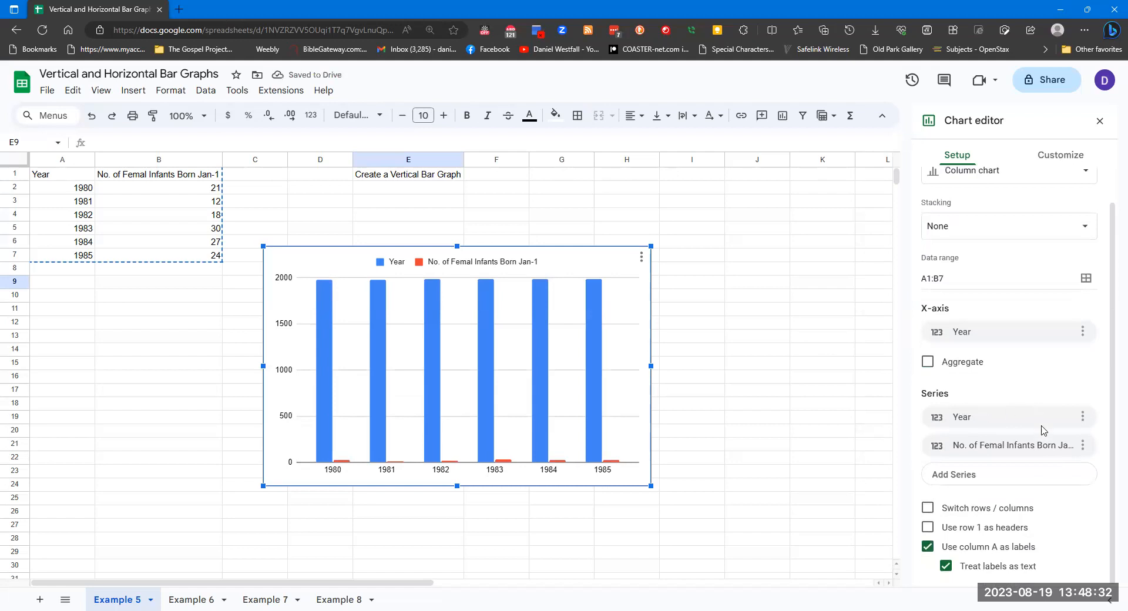
{"action": "left_click", "coordinate": [1082, 416]}
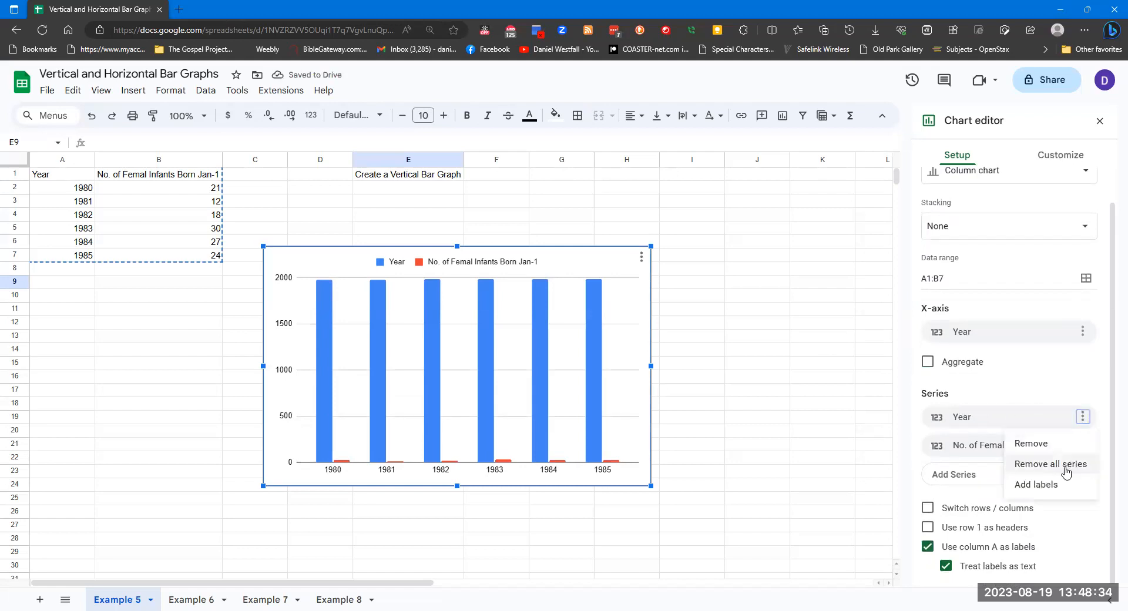
{"action": "left_click", "coordinate": [1055, 444]}
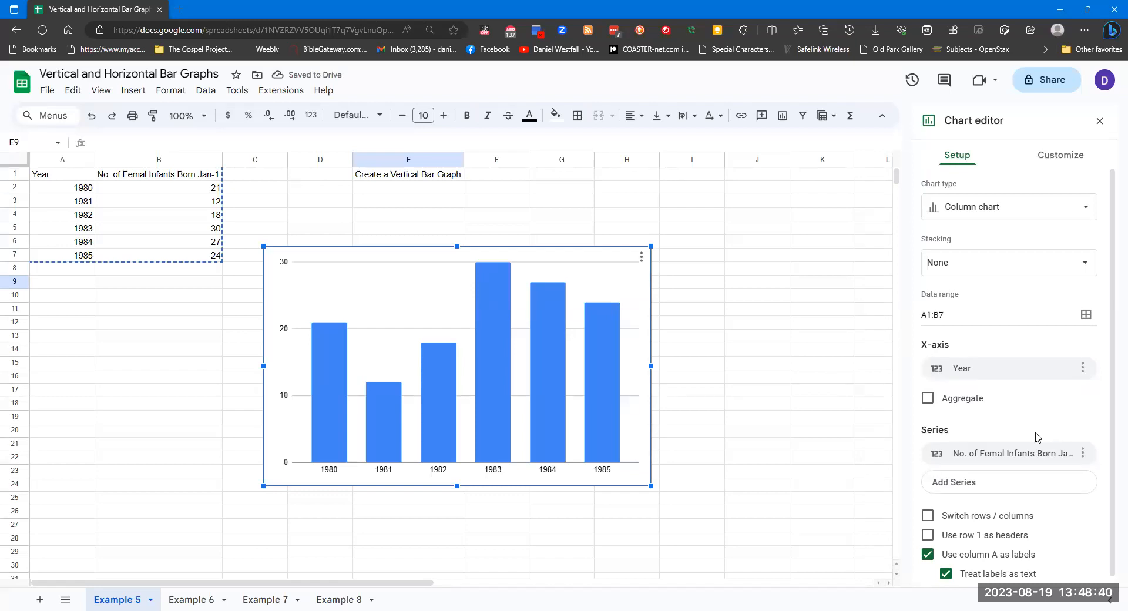
Use row 1 as headers and move the chart slightly to the right
{"action": "scroll", "coordinate": [1055, 479], "scroll_direction": "down", "scroll_amount": 1}
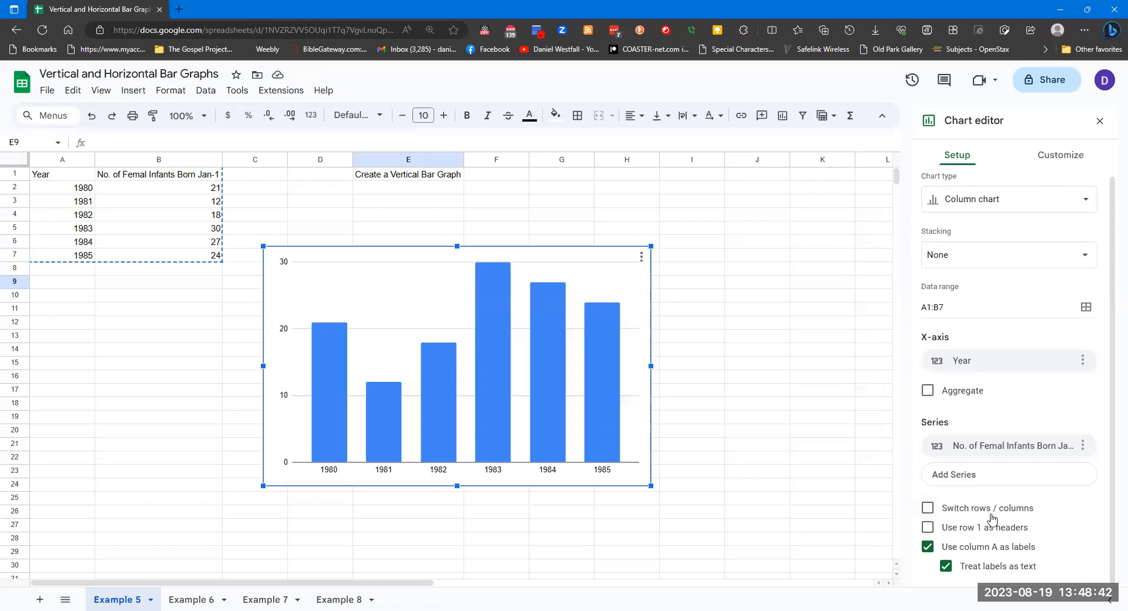
{"action": "left_click", "coordinate": [932, 529]}
{"action": "left_click_drag", "start_coordinate": [264, 486], "coordinate": [341, 476]}
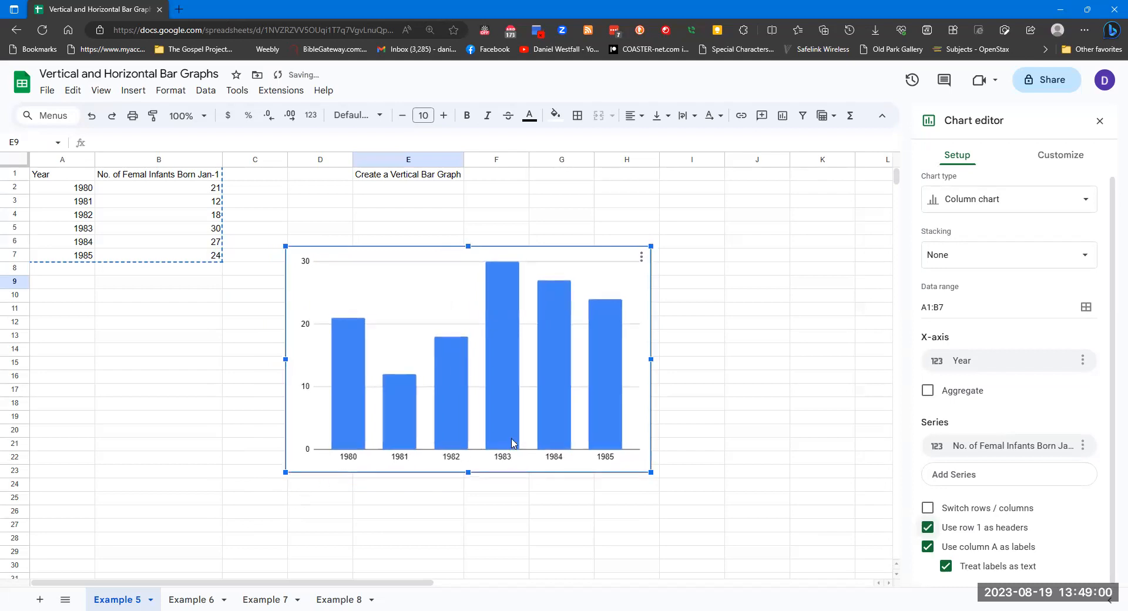
Set the horizontal axis title to Year in the chart's customization options
{"action": "left_click", "coordinate": [1061, 156]}
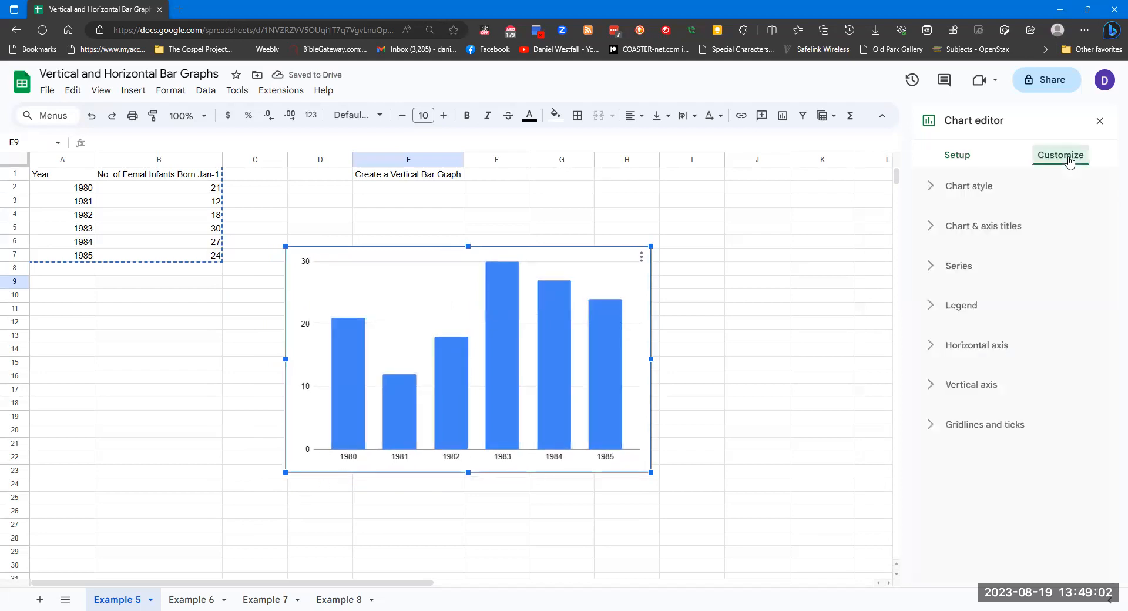
{"action": "left_click", "coordinate": [978, 226]}
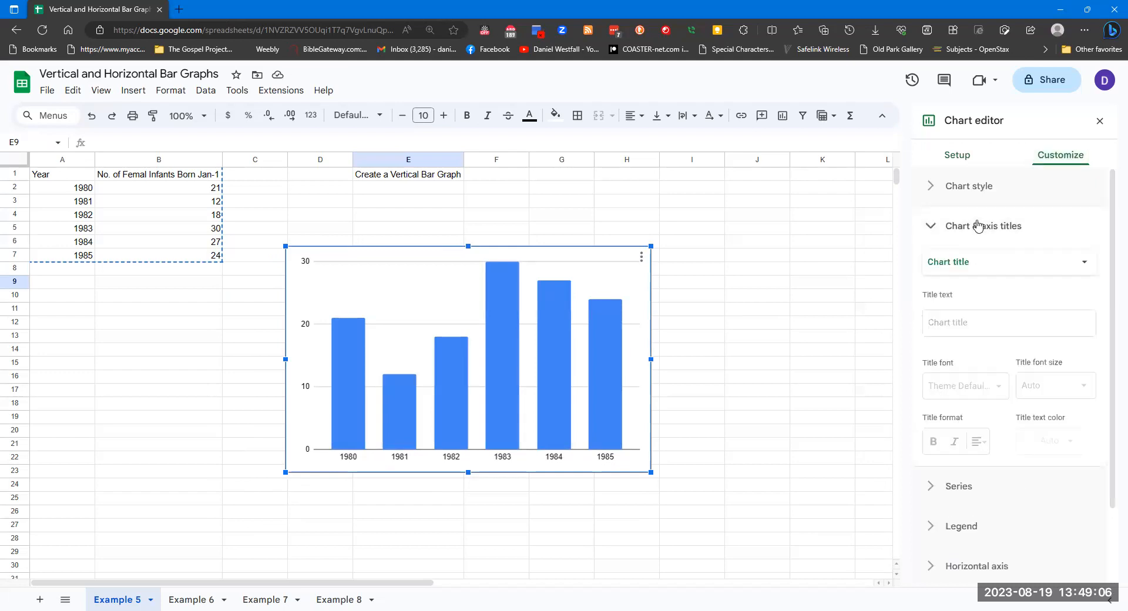
{"action": "left_click", "coordinate": [1045, 266]}
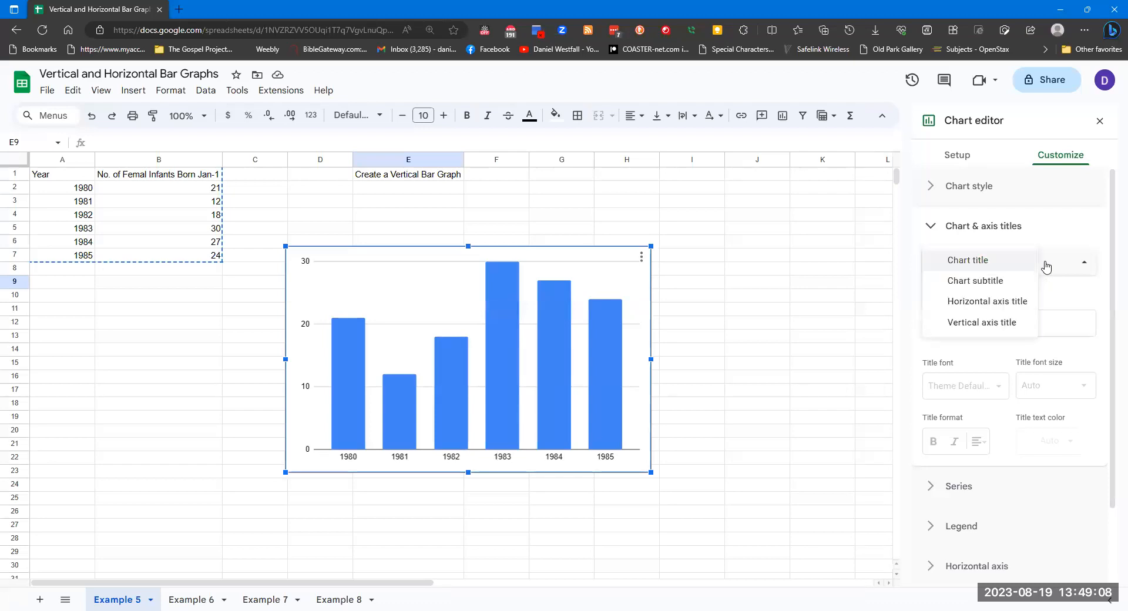
{"action": "left_click", "coordinate": [999, 302]}
{"action": "left_click", "coordinate": [995, 311]}
{"action": "type", "text": "Year"}
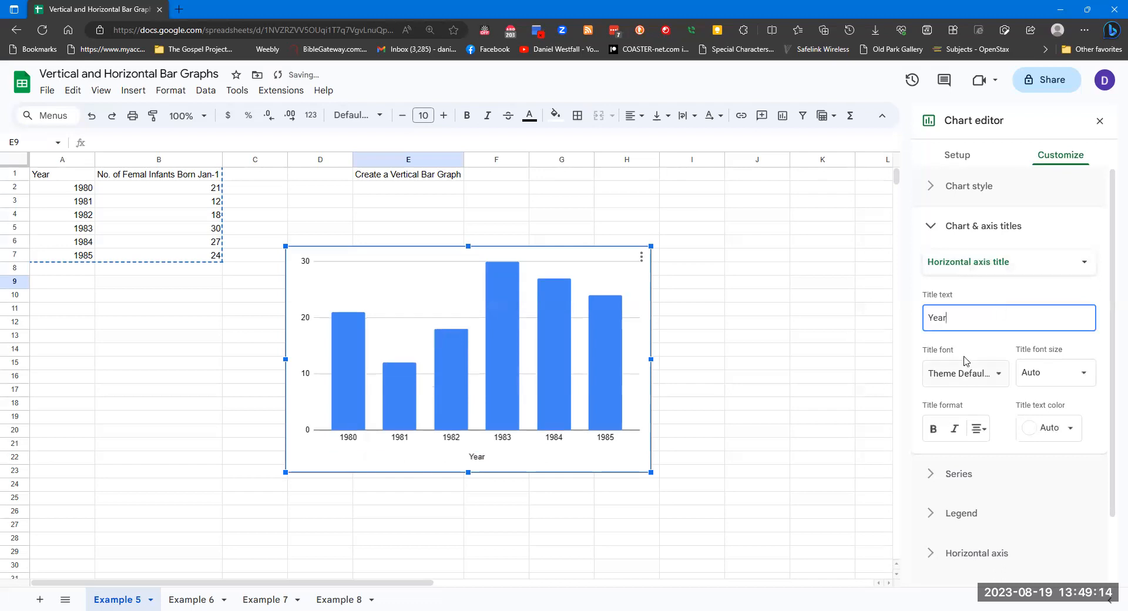
Set the vertical axis title to No. of Female Infants Born Jan. 1
{"action": "left_click", "coordinate": [1075, 272]}
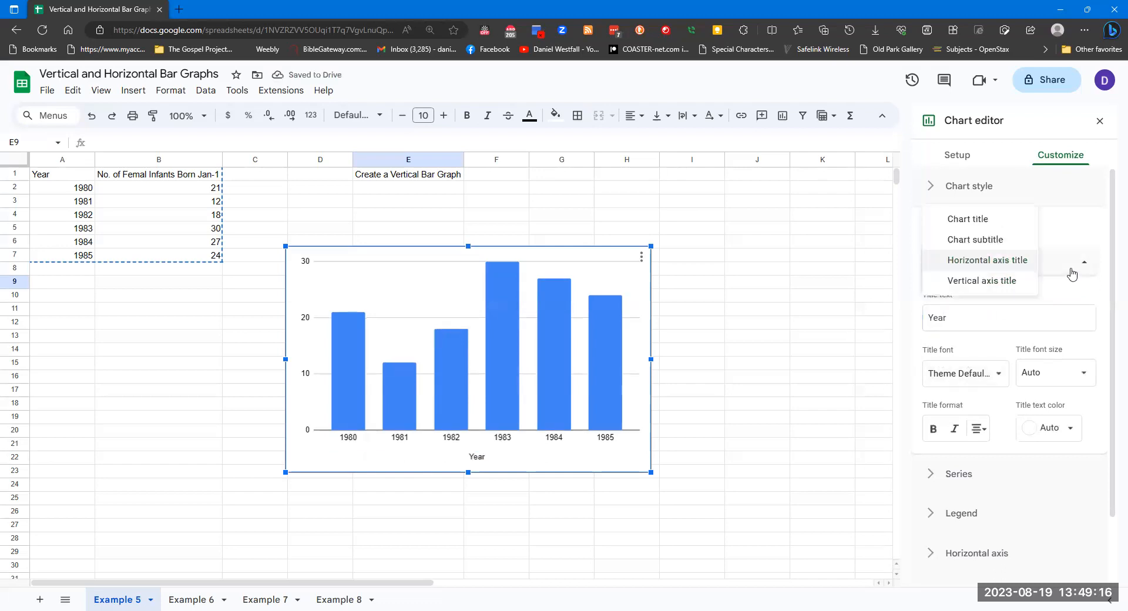
{"action": "left_click", "coordinate": [991, 290]}
{"action": "left_click", "coordinate": [984, 316]}
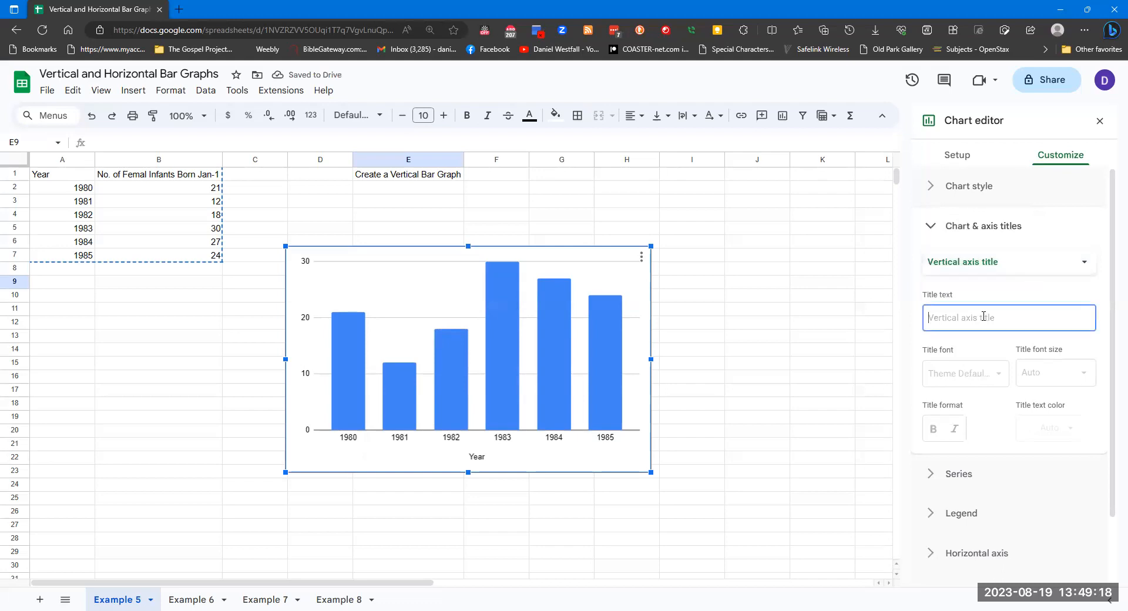
{"action": "type", "text": "No. of Female In"}
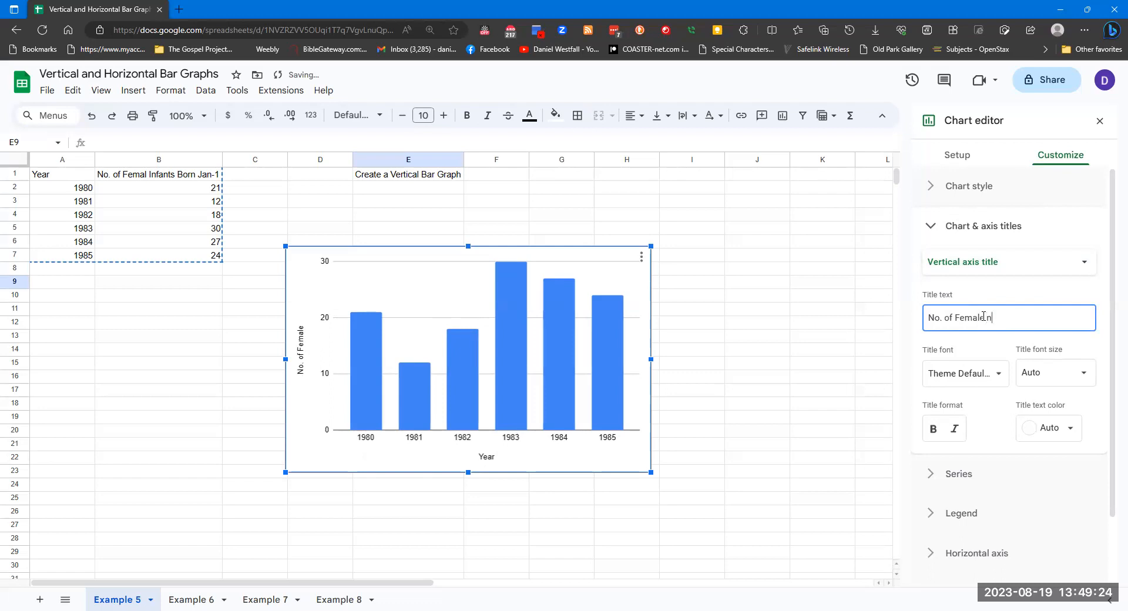
{"action": "type", "text": "fants Born Jan. 1"}
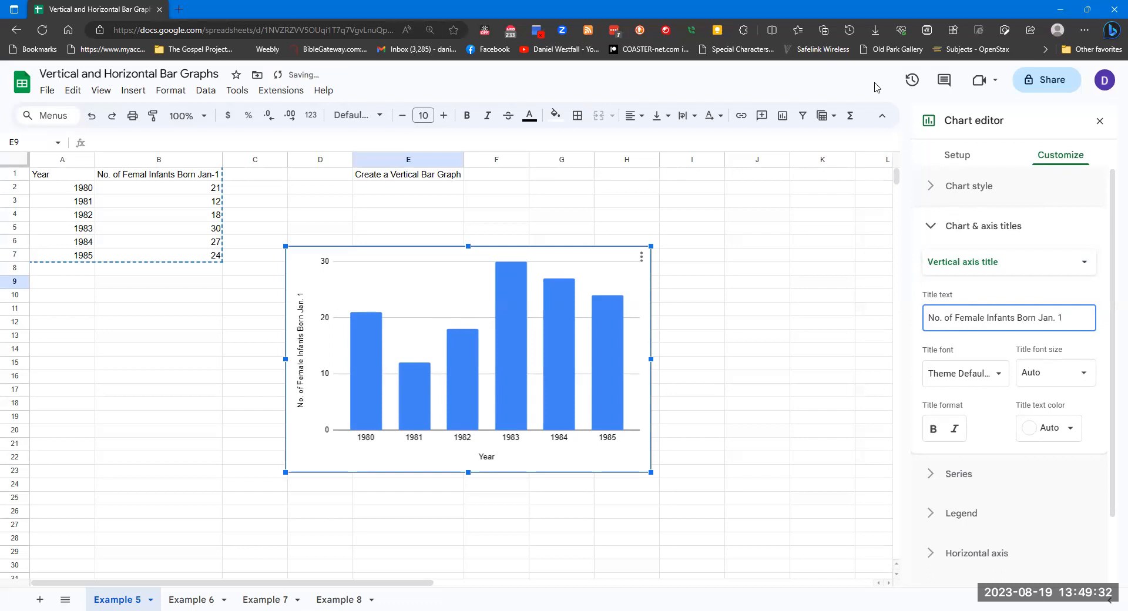
Correct the B1 header spelling to No. of Female Infants Born Jan-1
{"action": "left_click", "coordinate": [149, 175]}
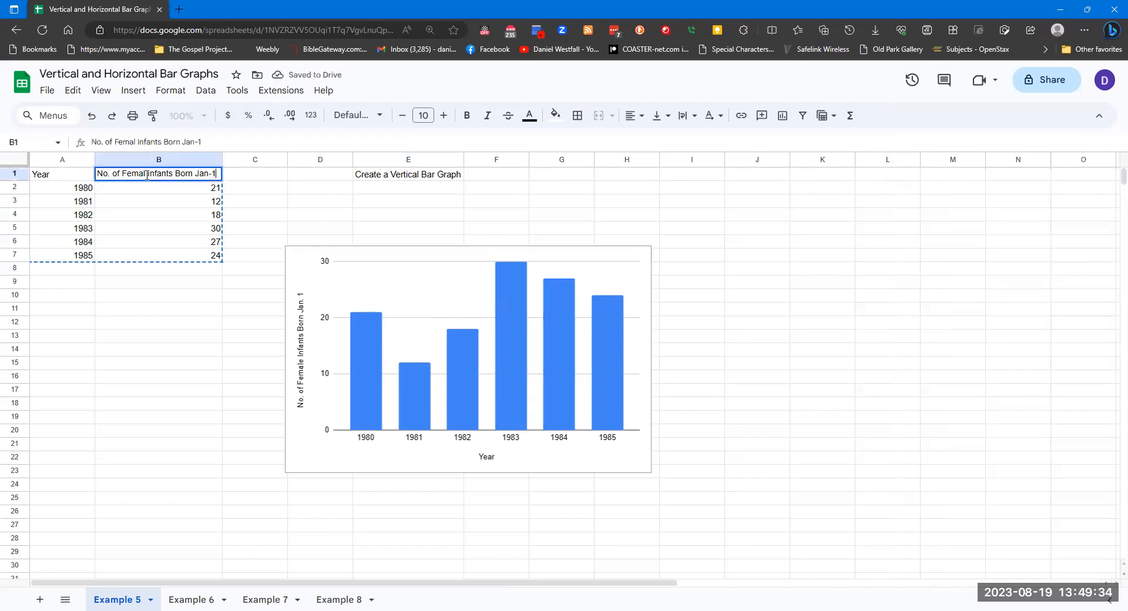
{"action": "left_click", "coordinate": [146, 175]}
{"action": "type", "text": "3"}
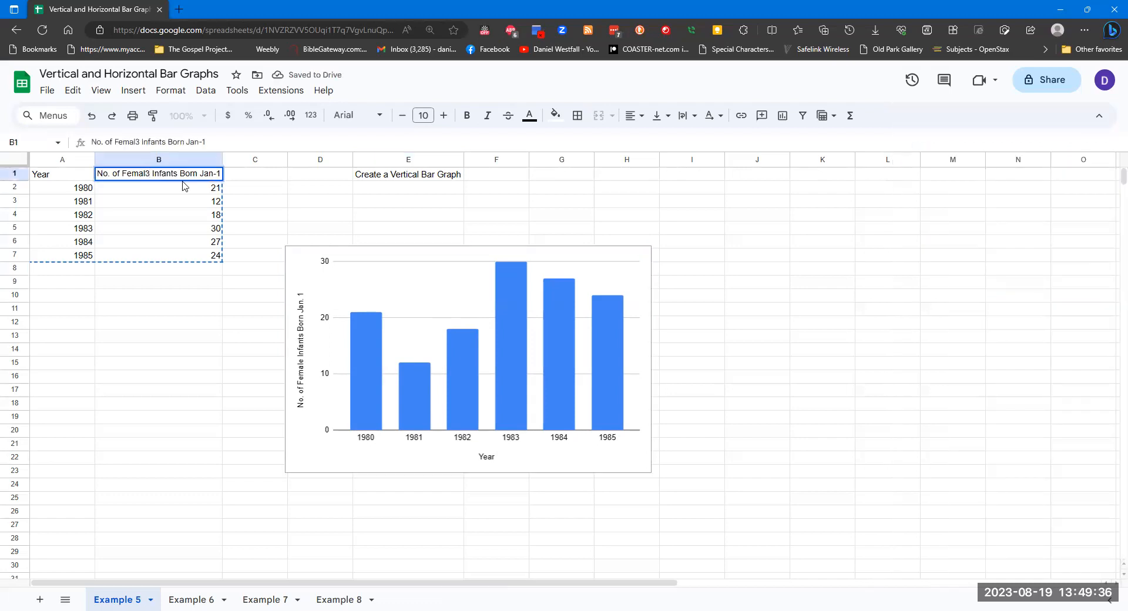
{"action": "key", "text": "BackSpace"}
{"action": "type", "text": "e"}
{"action": "left_click", "coordinate": [516, 216]}
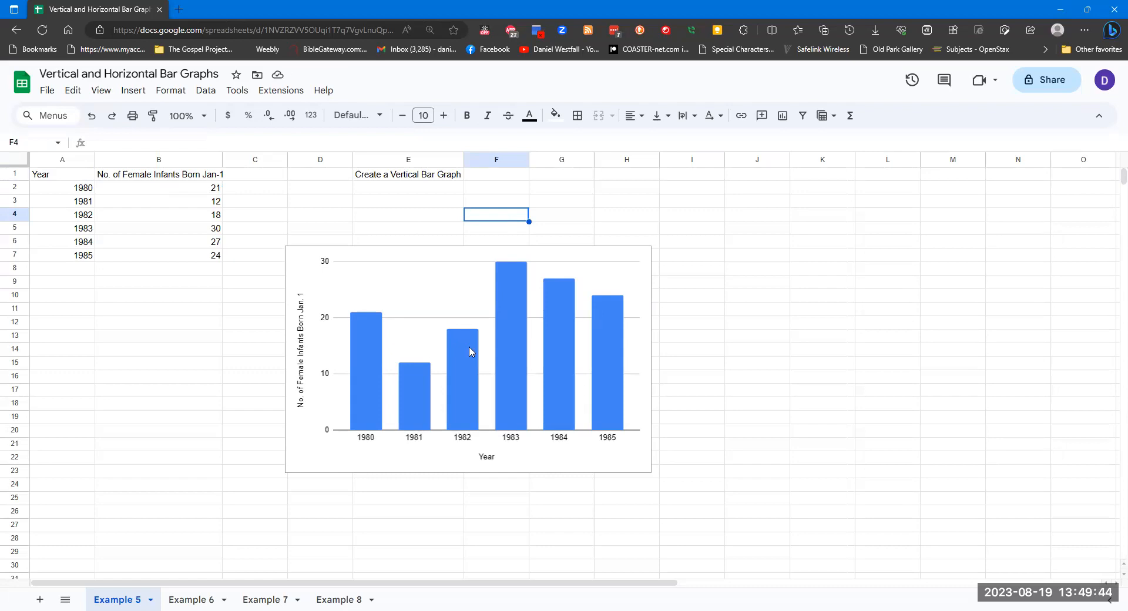
Reopen the chart editor and set the chart title to Example 5
{"action": "left_click", "coordinate": [472, 303]}
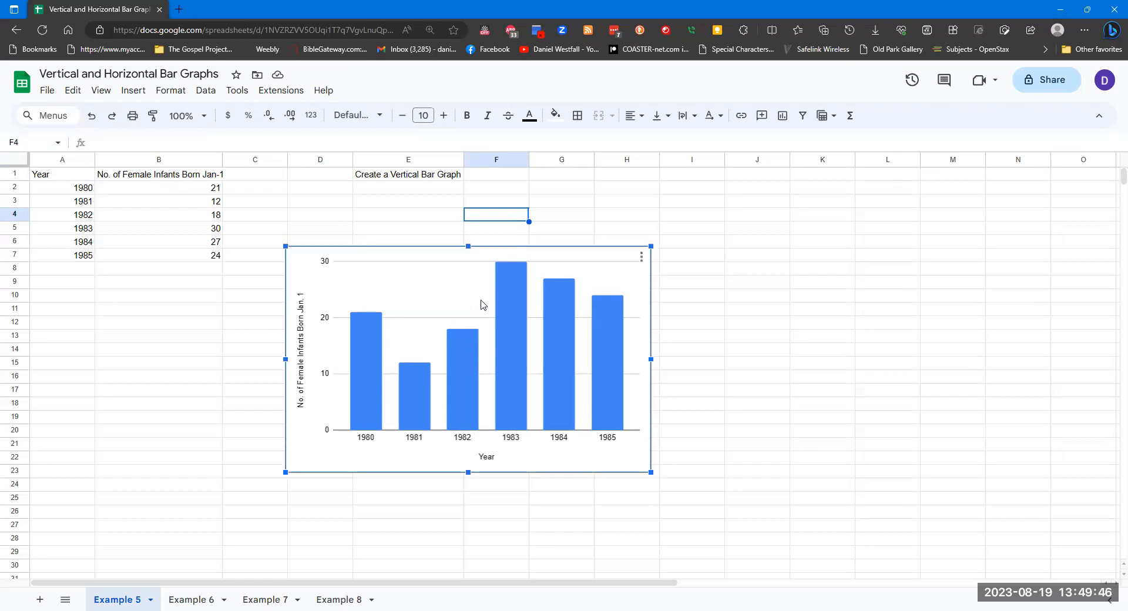
{"action": "left_click", "coordinate": [641, 257]}
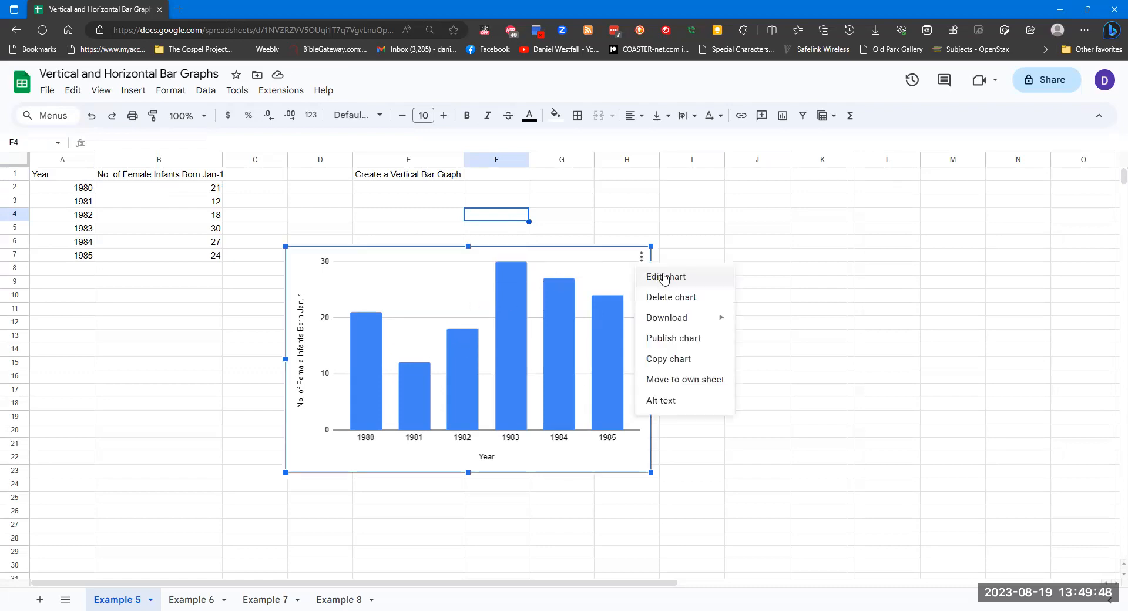
{"action": "left_click", "coordinate": [661, 276]}
{"action": "left_click", "coordinate": [1064, 159]}
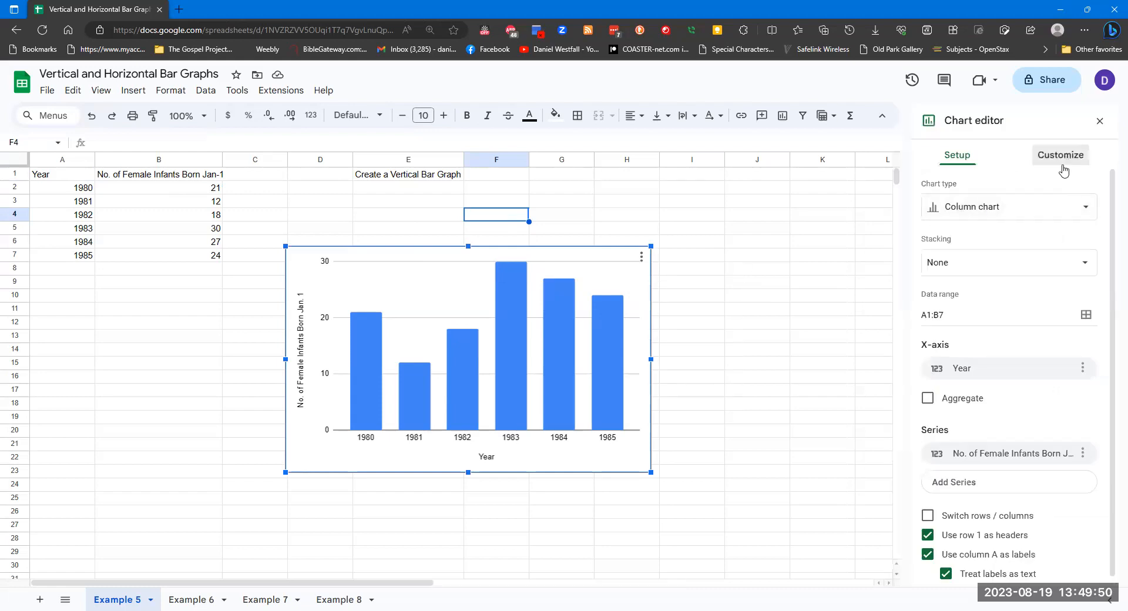
{"action": "left_click", "coordinate": [1002, 228]}
{"action": "left_click", "coordinate": [1002, 262]}
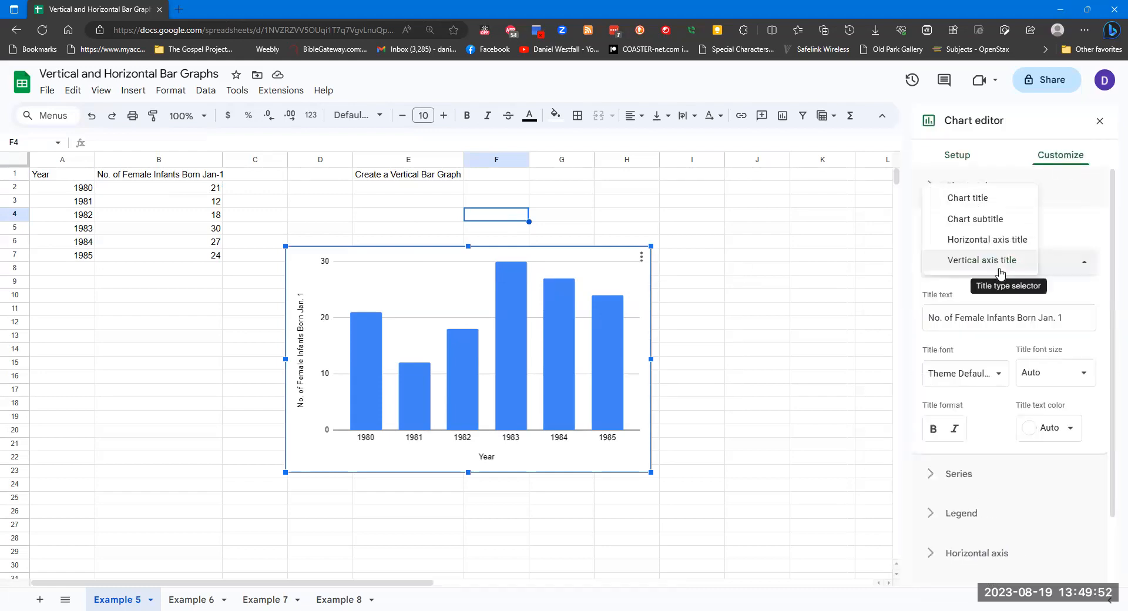
{"action": "left_click", "coordinate": [989, 202]}
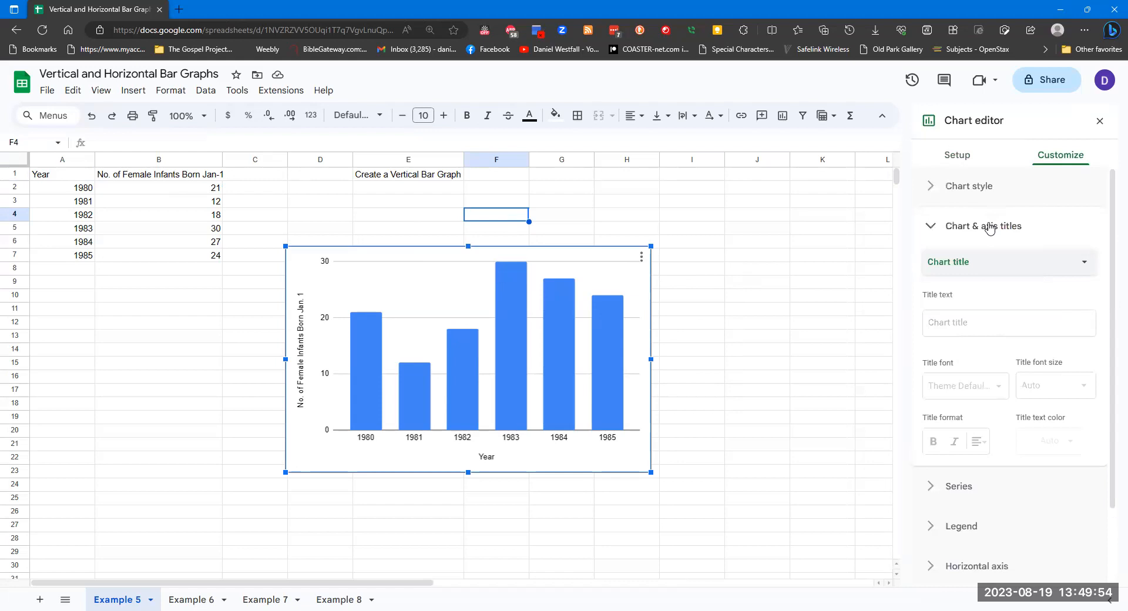
{"action": "left_click", "coordinate": [974, 323]}
{"action": "type", "text": "Chart Tit"}
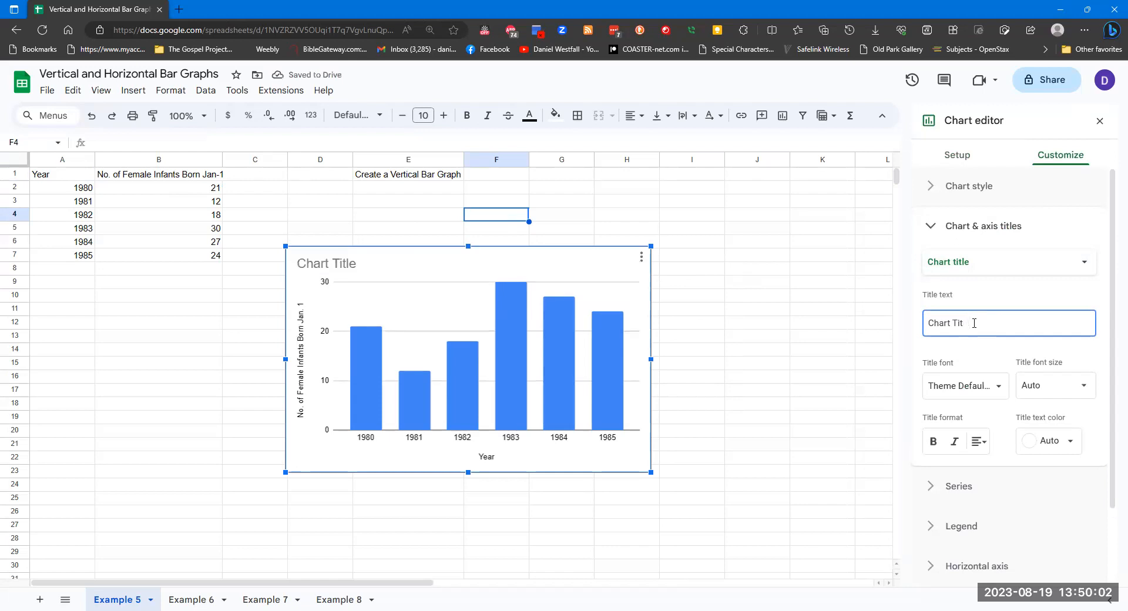
{"action": "key", "text": "BackSpace"}
{"action": "type", "text": "Example 5"}
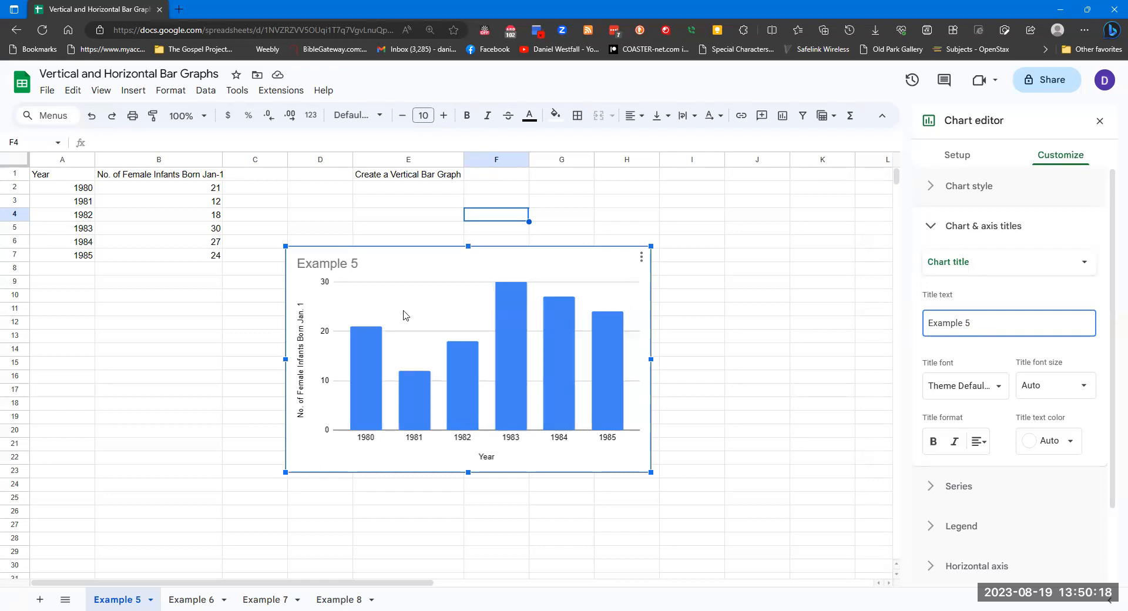
Switch to the Example 6 sheet
{"action": "left_click", "coordinate": [192, 599]}
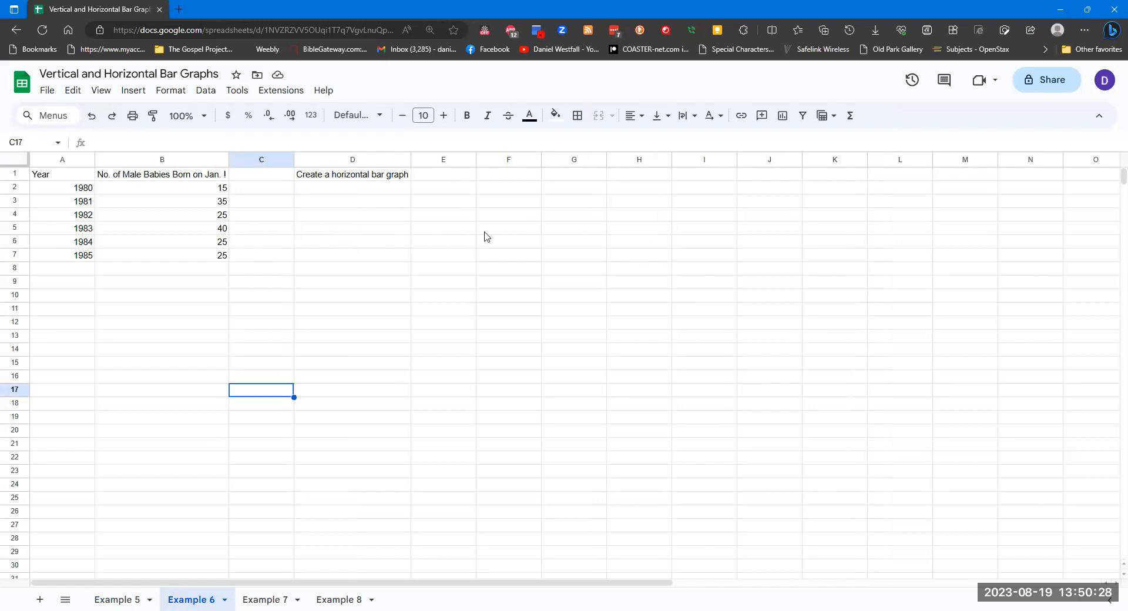
Insert a bar chart on the Example 6 sheet using the data range A1:B7
{"action": "left_click", "coordinate": [386, 247]}
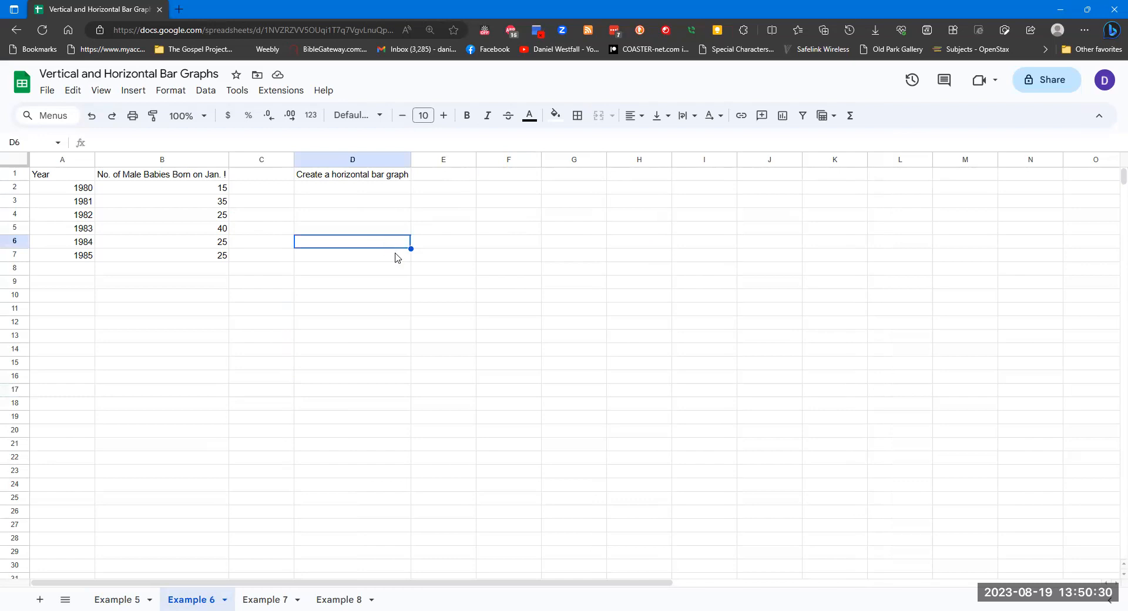
{"action": "left_click", "coordinate": [154, 91]}
{"action": "mouse_move", "coordinate": [141, 91]}
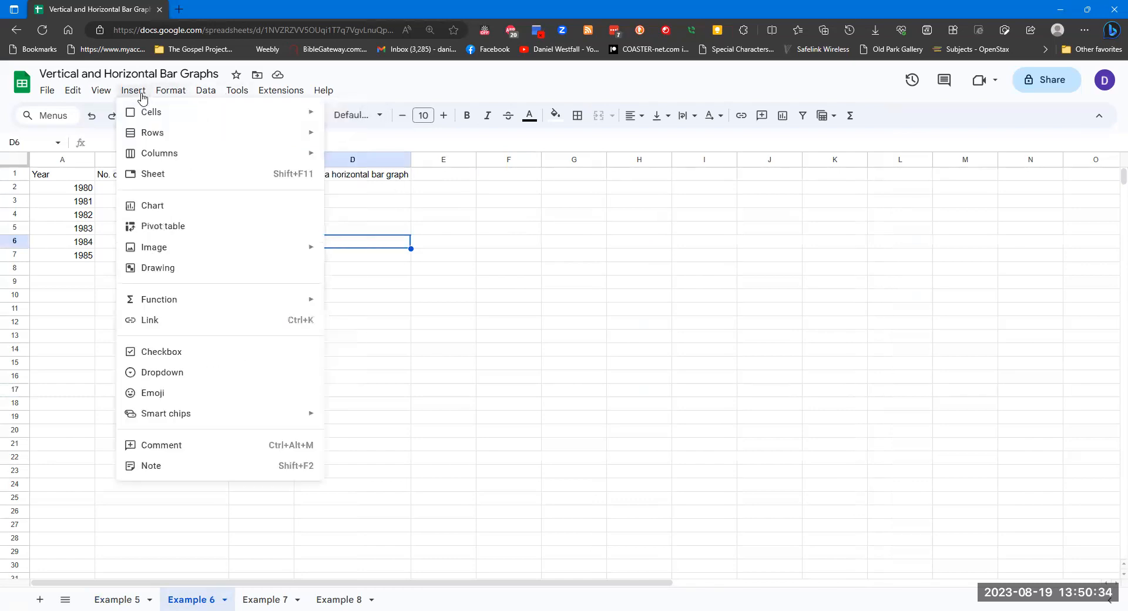
{"action": "left_click", "coordinate": [158, 206]}
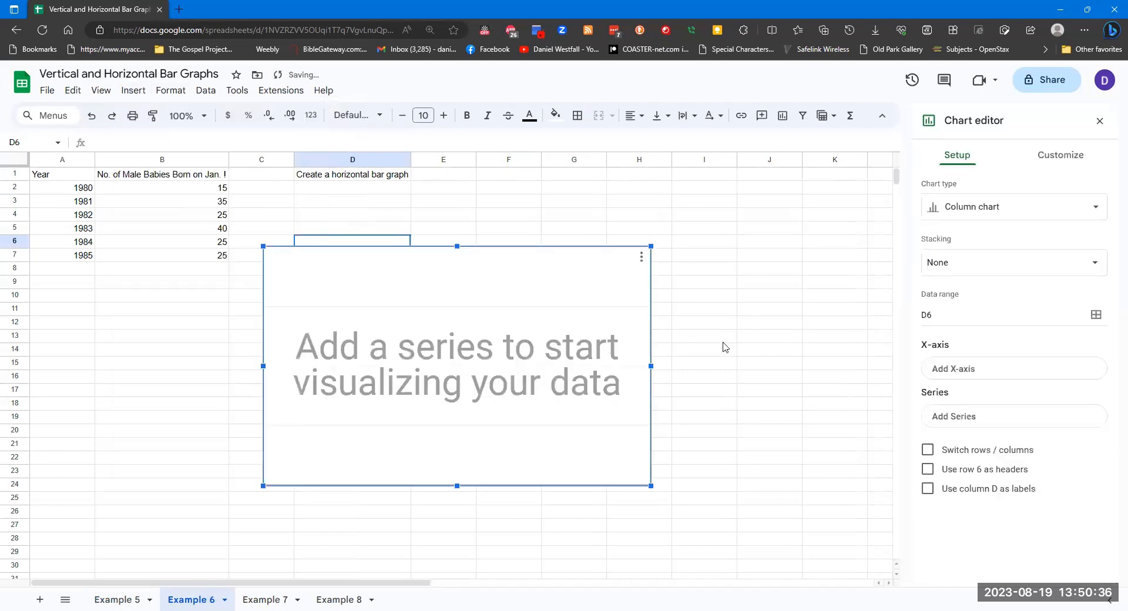
{"action": "left_click", "coordinate": [1051, 215]}
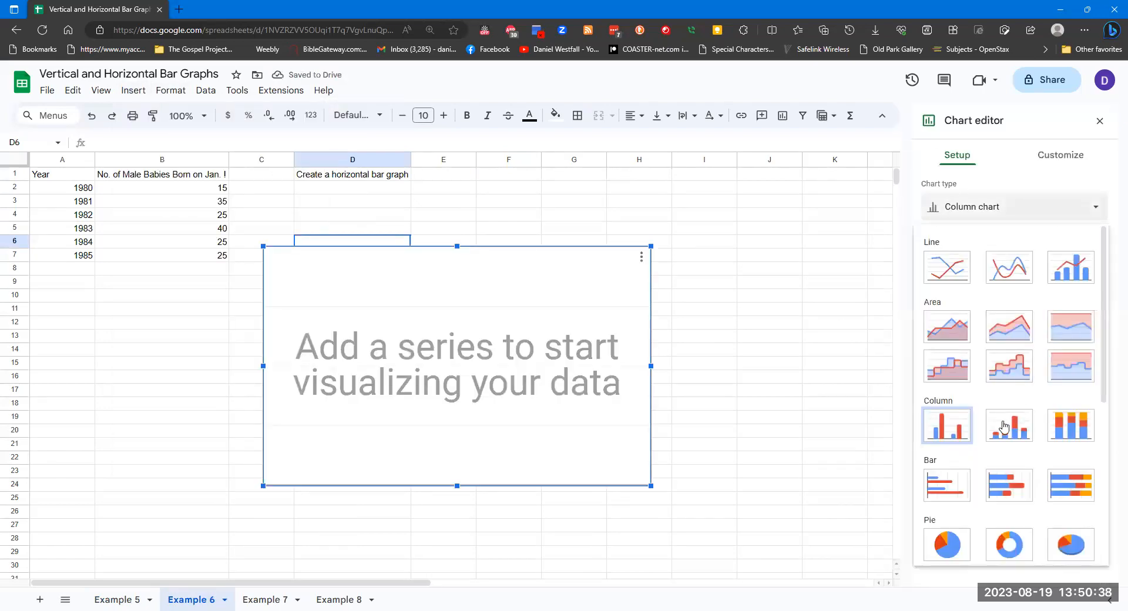
{"action": "left_click", "coordinate": [951, 483]}
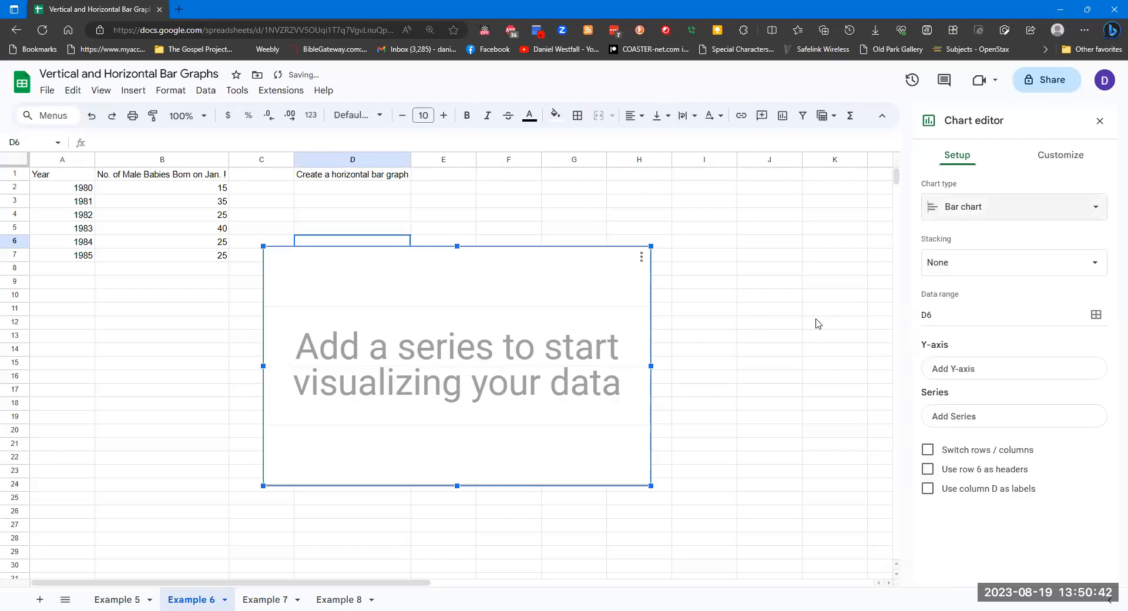
{"action": "left_click", "coordinate": [973, 321]}
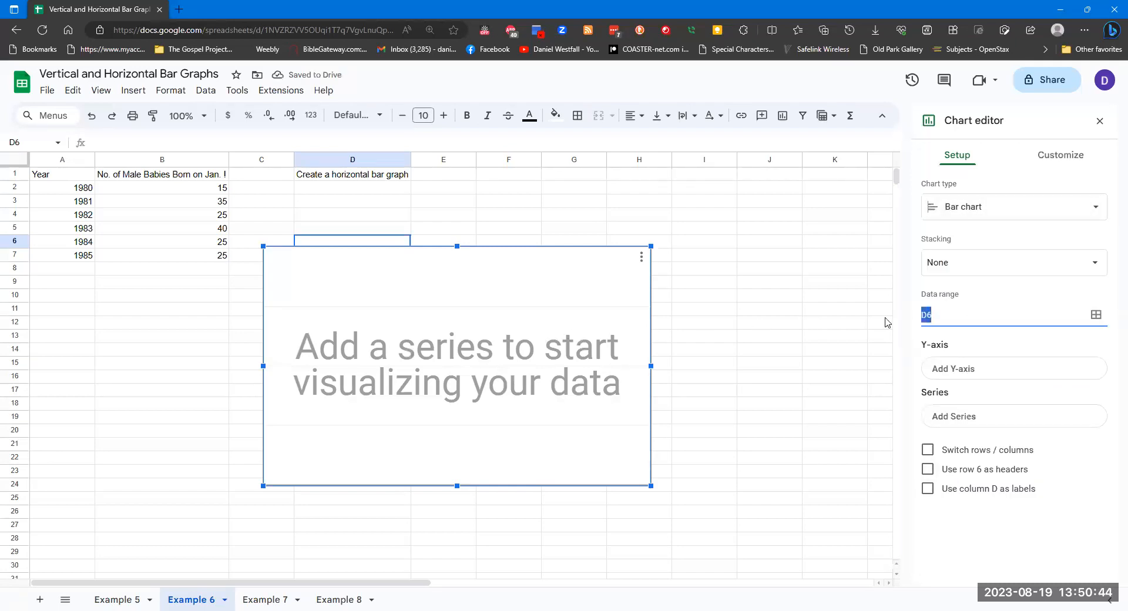
{"action": "type", "text": "A1:B7"}
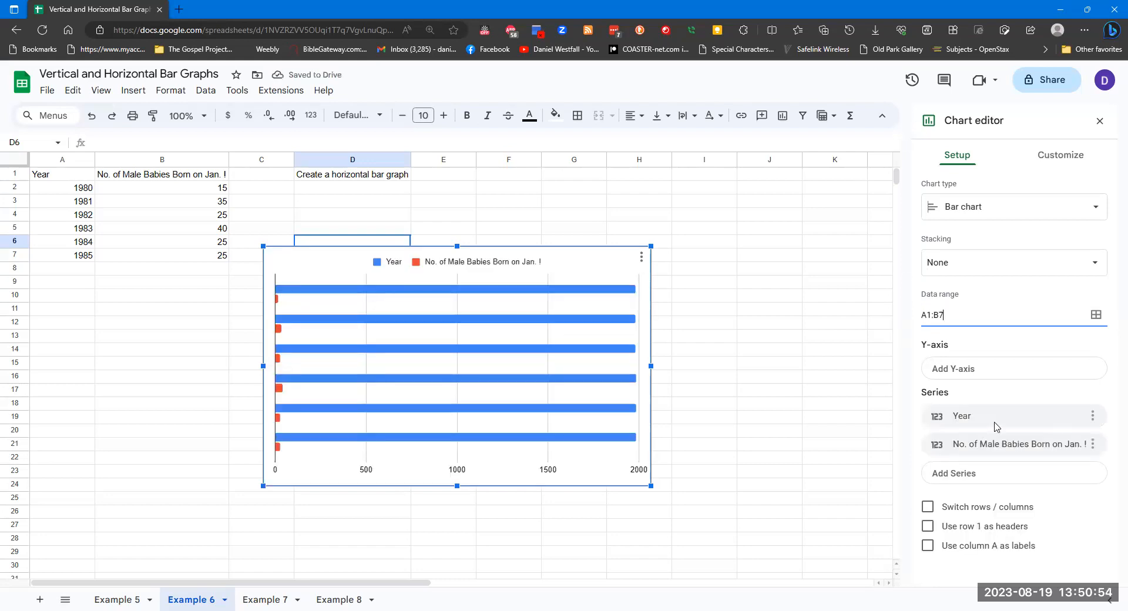
Use the Year column as the Y-axis labels instead of a data series, with row 1 as headers
{"action": "left_click", "coordinate": [1029, 374]}
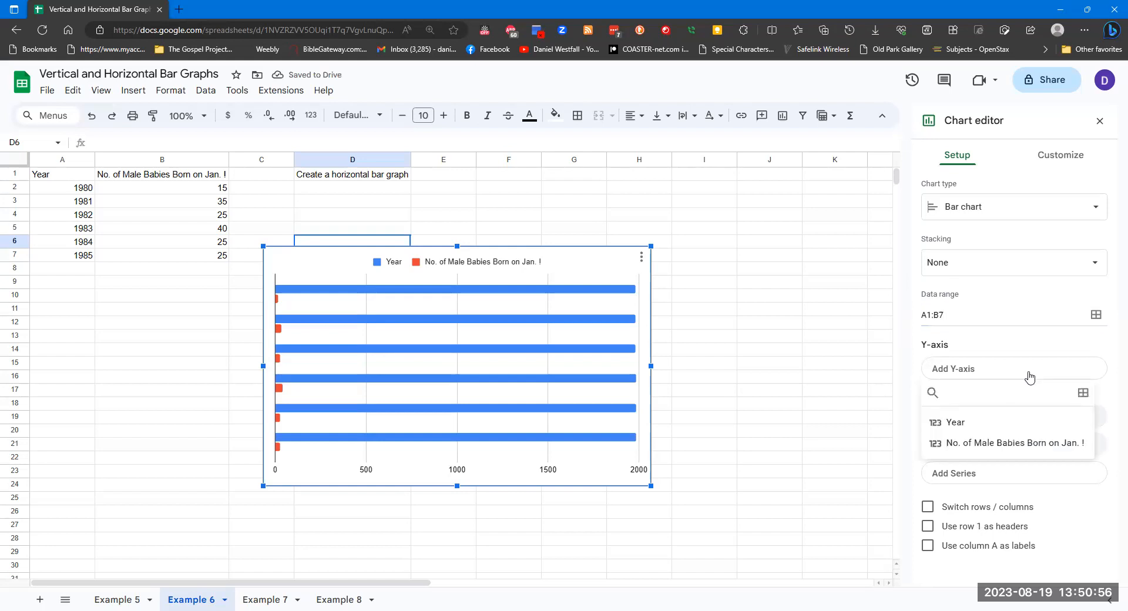
{"action": "left_click", "coordinate": [993, 423]}
{"action": "left_click", "coordinate": [1082, 453]}
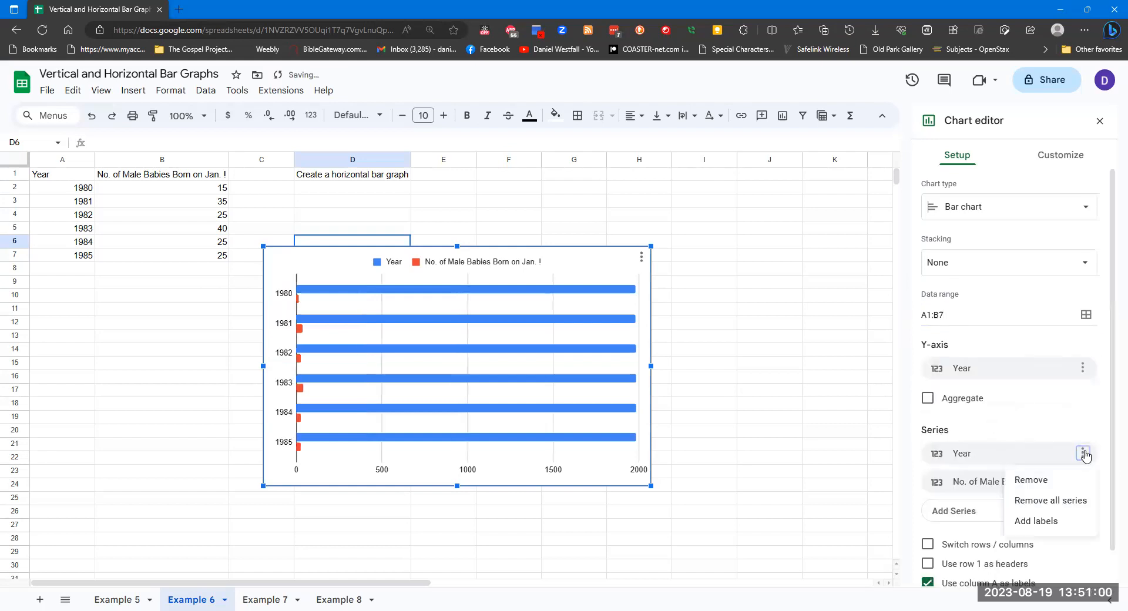
{"action": "left_click", "coordinate": [1052, 482]}
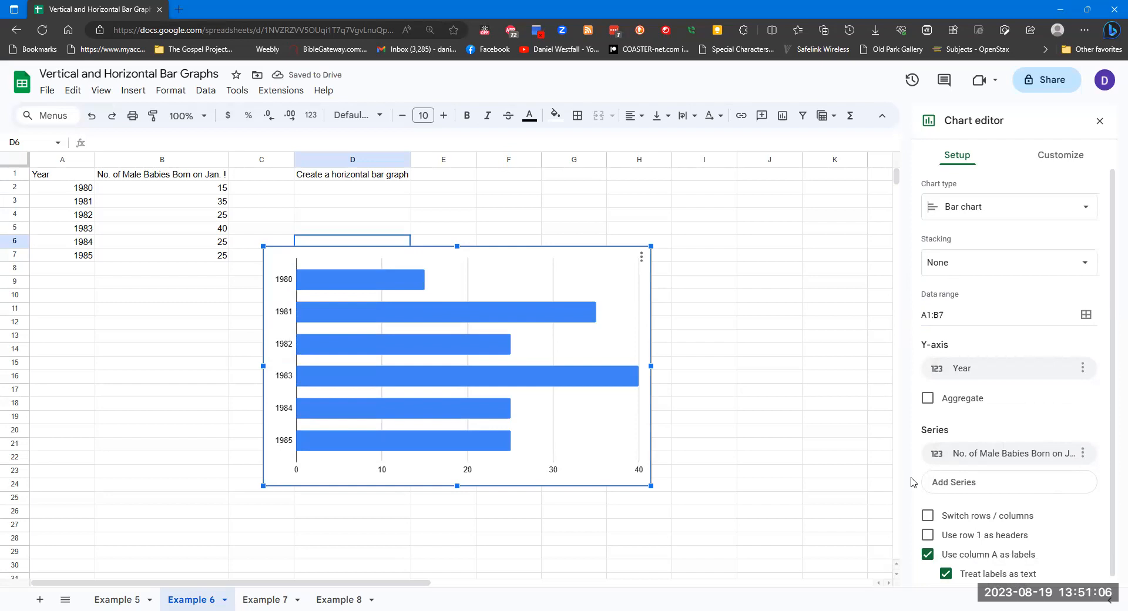
{"action": "left_click", "coordinate": [928, 536]}
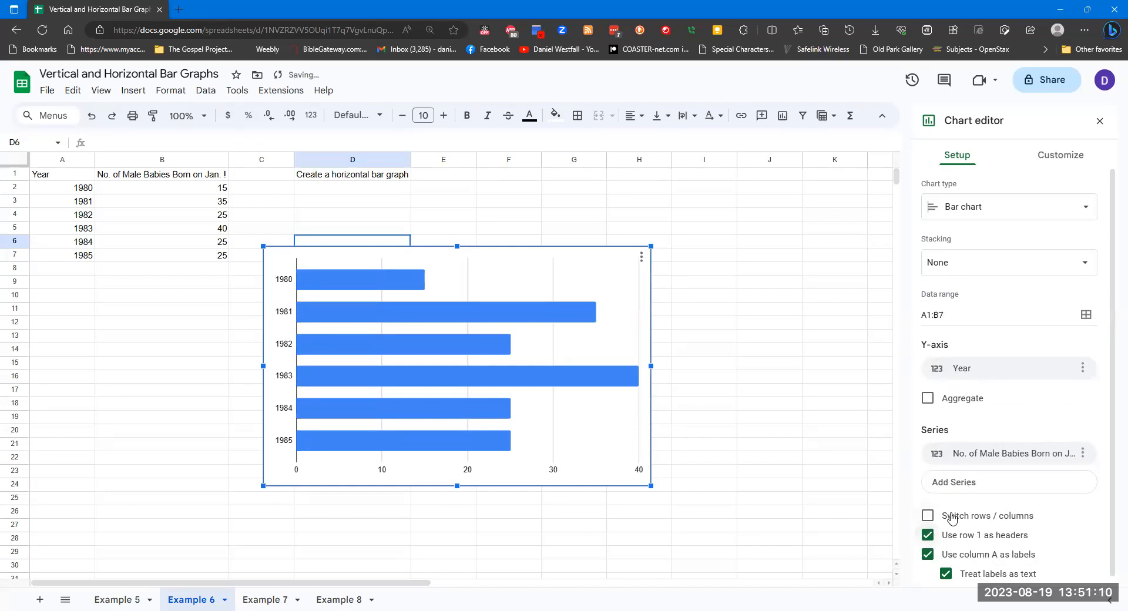
Set the chart title to Example 6
{"action": "left_click", "coordinate": [1066, 156]}
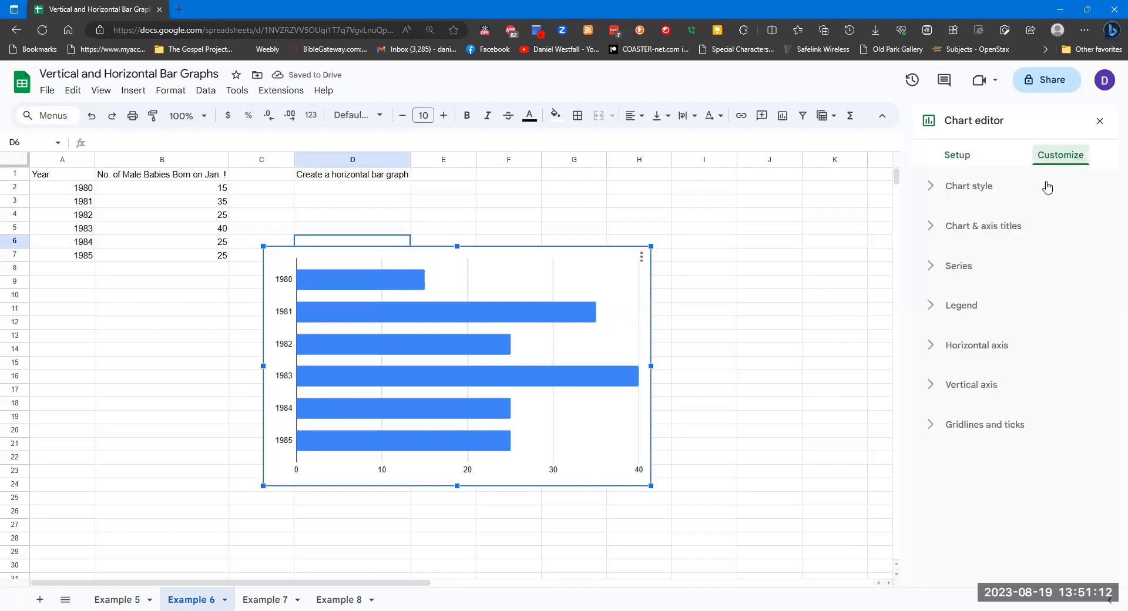
{"action": "left_click", "coordinate": [969, 230]}
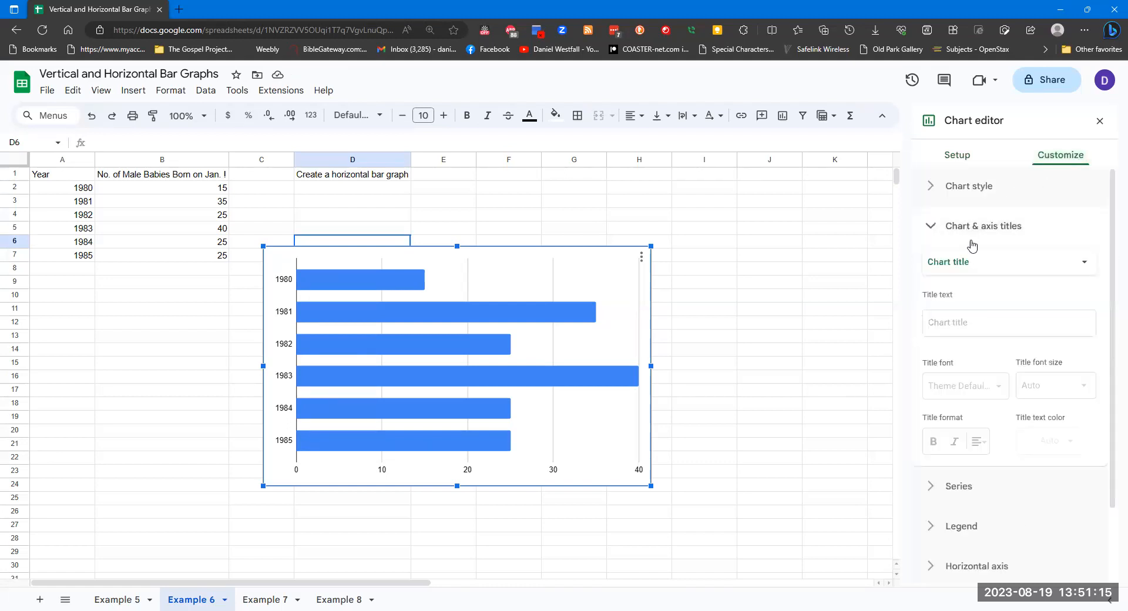
{"action": "left_click", "coordinate": [987, 323]}
{"action": "type", "text": "Exa"}
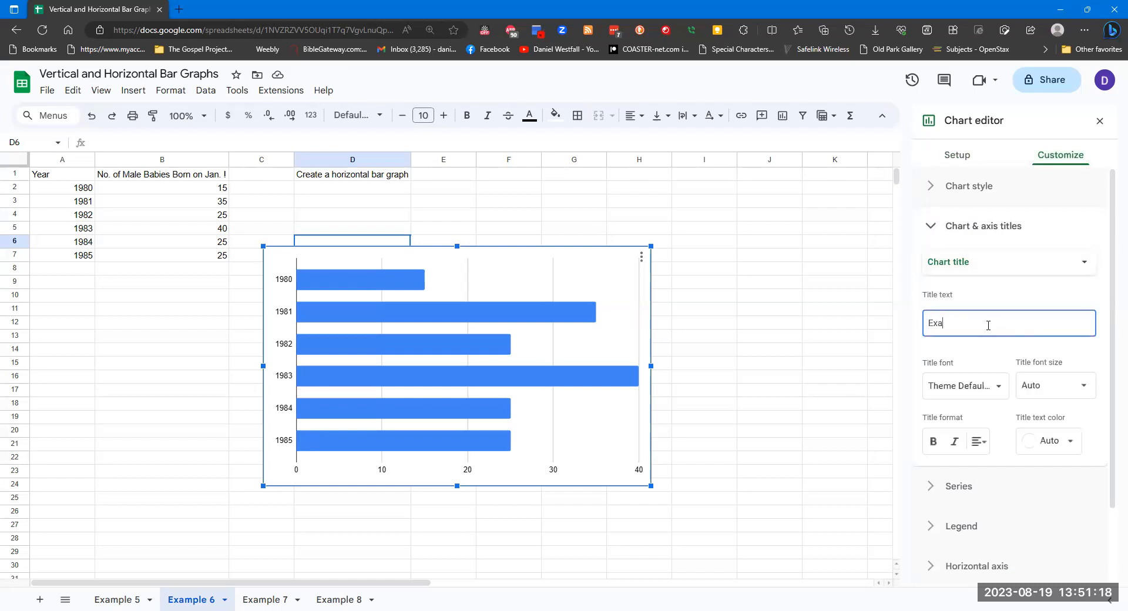
{"action": "type", "text": "mple 6"}
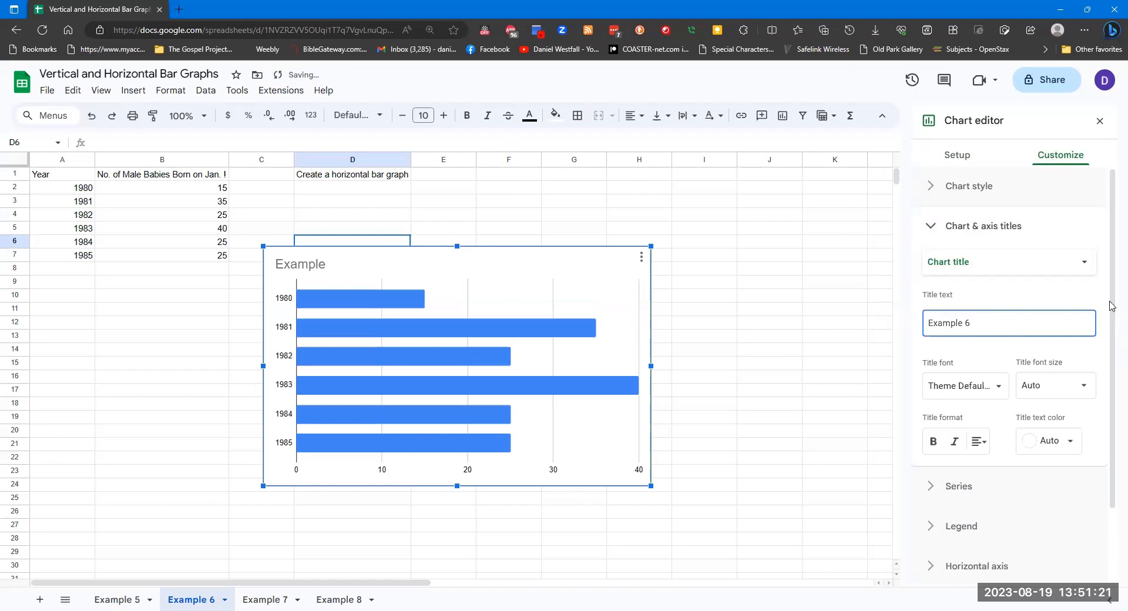
Set the horizontal axis title to No of Male Babies Born Jan. 1
{"action": "left_click", "coordinate": [1044, 271]}
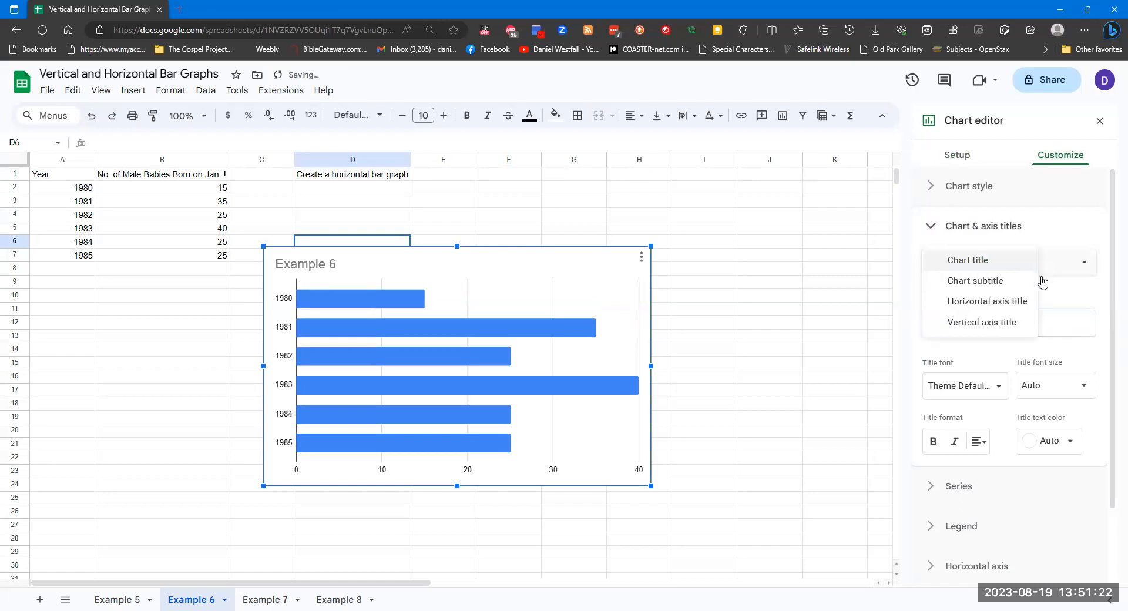
{"action": "left_click", "coordinate": [998, 302]}
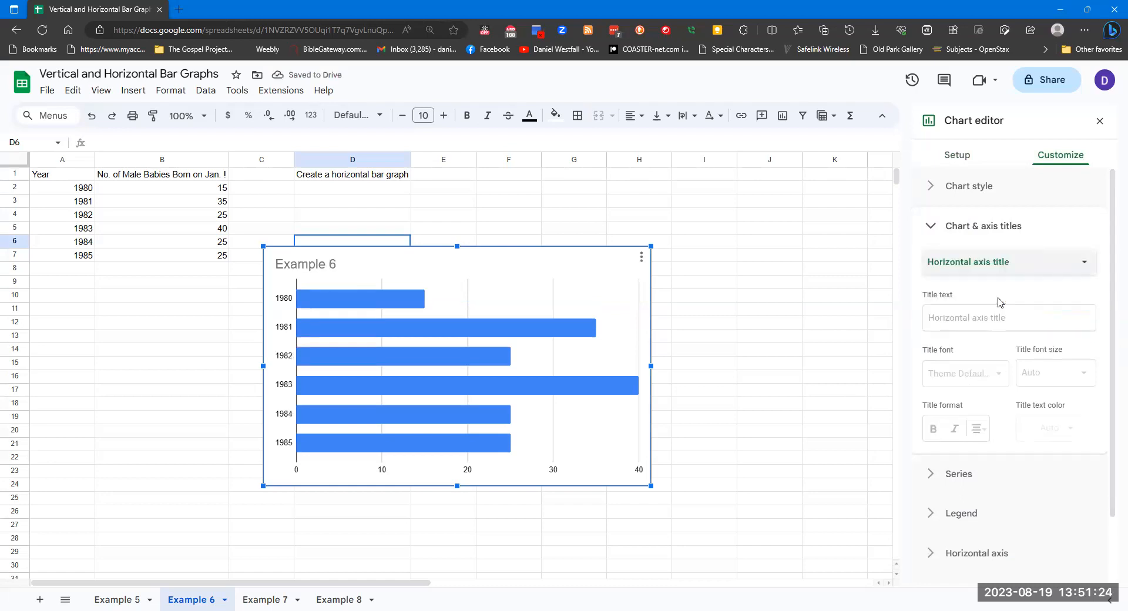
{"action": "left_click", "coordinate": [993, 316]}
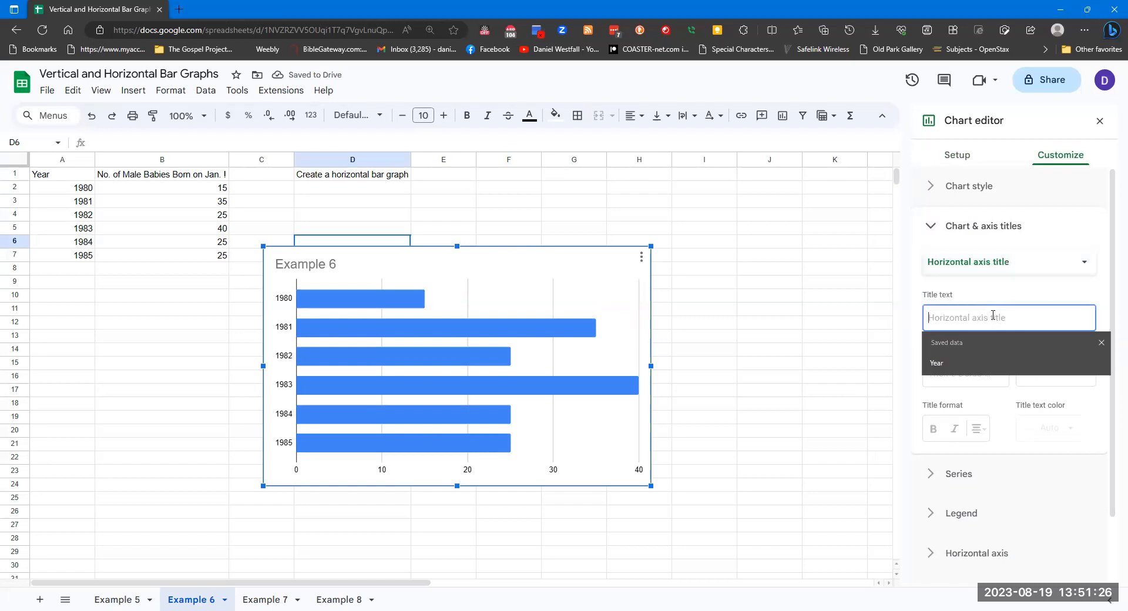
{"action": "type", "text": "No of "}
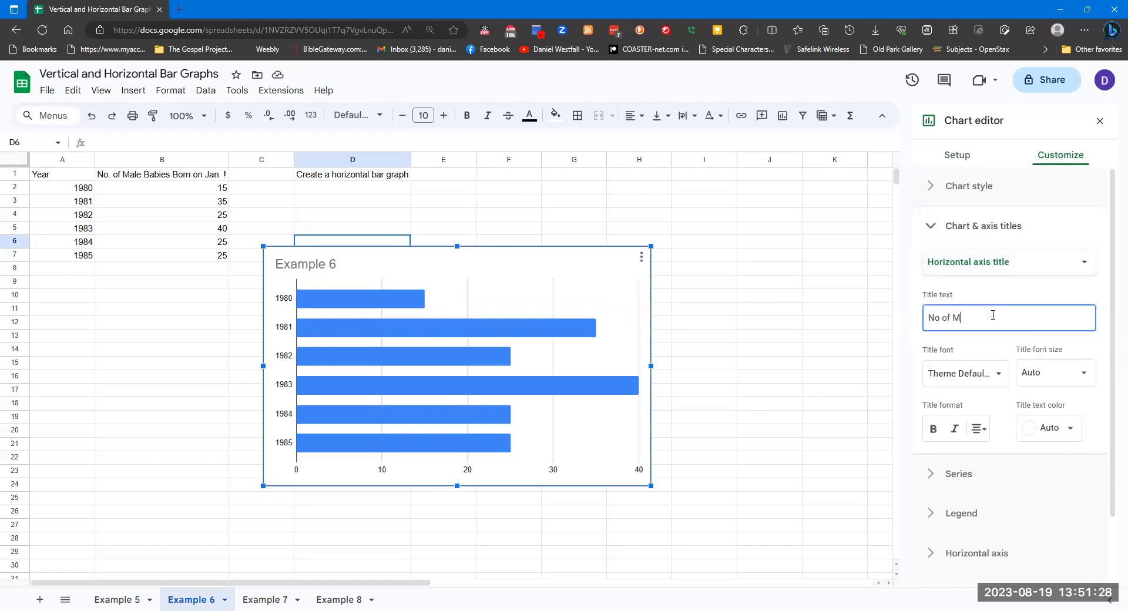
{"action": "type", "text": "Male Babies Born Jan. 1"}
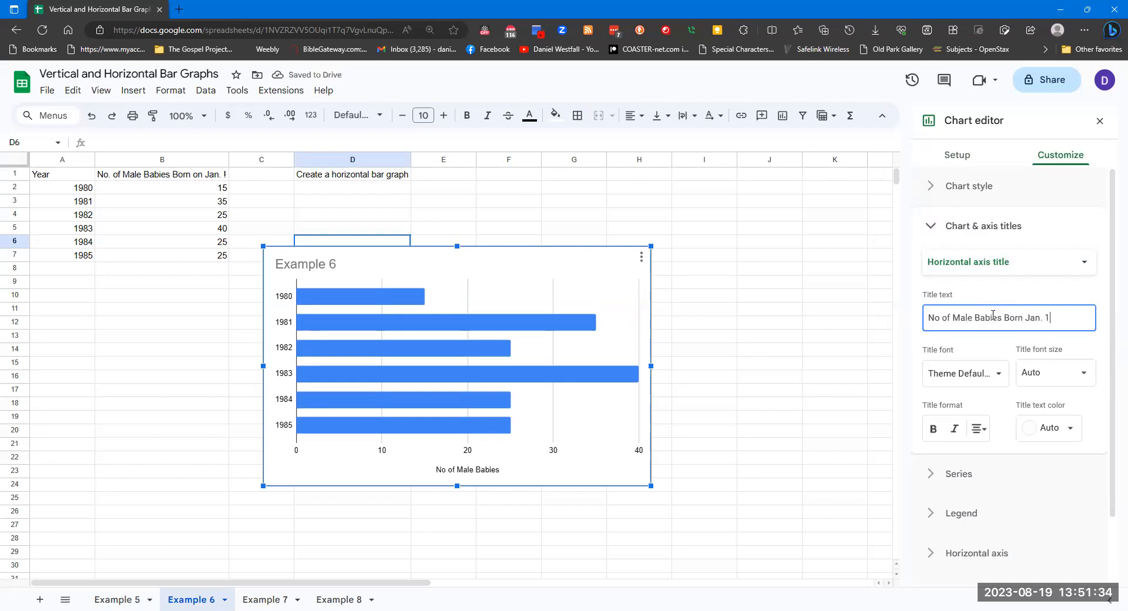
Set the vertical axis title to Year and move the chart down below the data
{"action": "left_click", "coordinate": [1052, 263]}
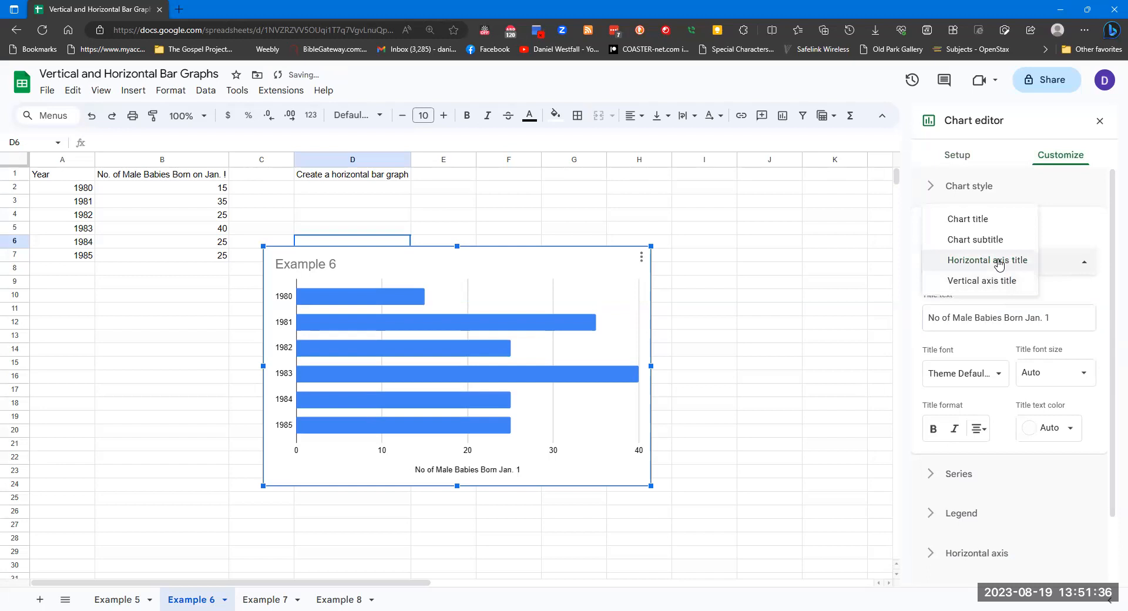
{"action": "left_click", "coordinate": [997, 281]}
{"action": "left_click", "coordinate": [990, 315]}
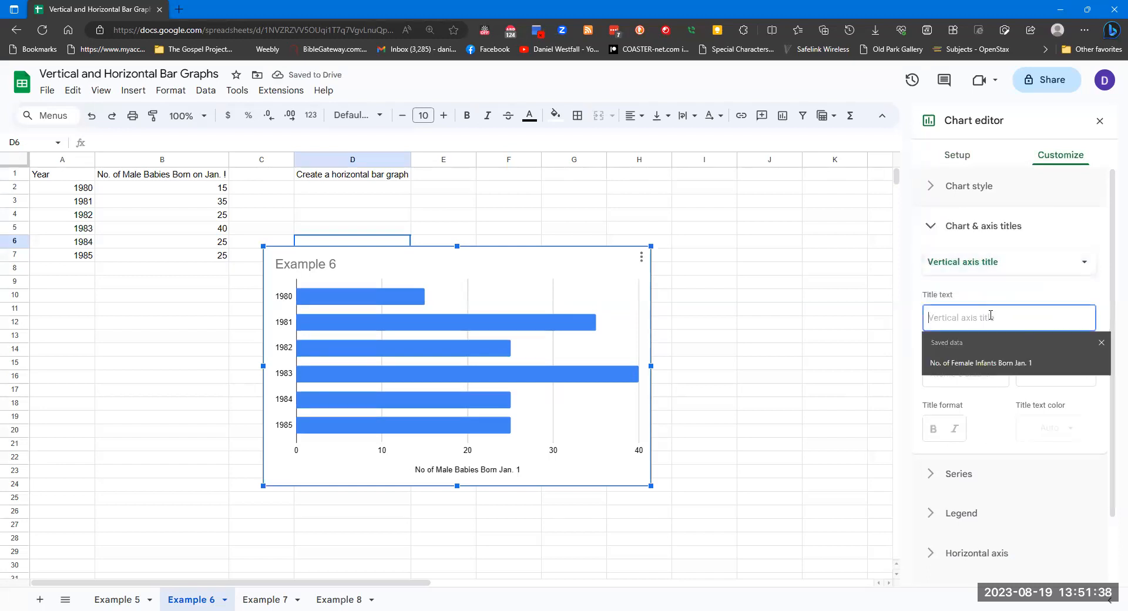
{"action": "type", "text": "Year"}
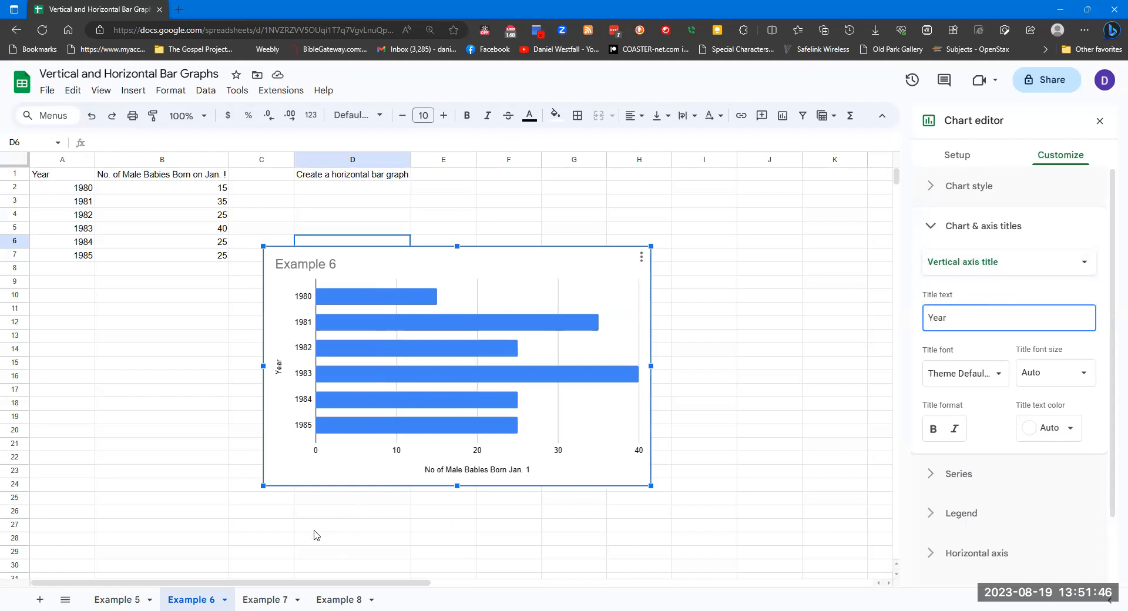
{"action": "left_click_drag", "start_coordinate": [518, 264], "coordinate": [352, 287]}
{"action": "mouse_move", "coordinate": [484, 518]}
{"action": "left_mouse_down"}
{"action": "mouse_move", "coordinate": [451, 493]}
{"action": "mouse_move", "coordinate": [520, 538]}
{"action": "mouse_move", "coordinate": [385, 473]}
{"action": "mouse_move", "coordinate": [487, 513]}
{"action": "left_mouse_up"}
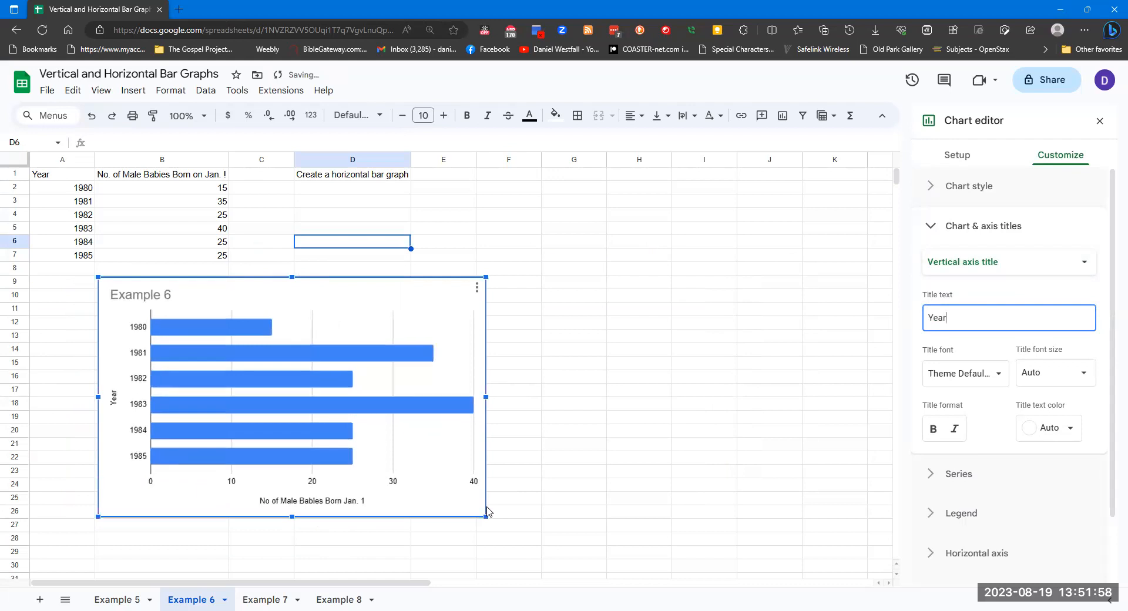
Switch to the Example 7 sheet and insert a bar chart using the data range A1:B7
{"action": "left_click", "coordinate": [276, 598]}
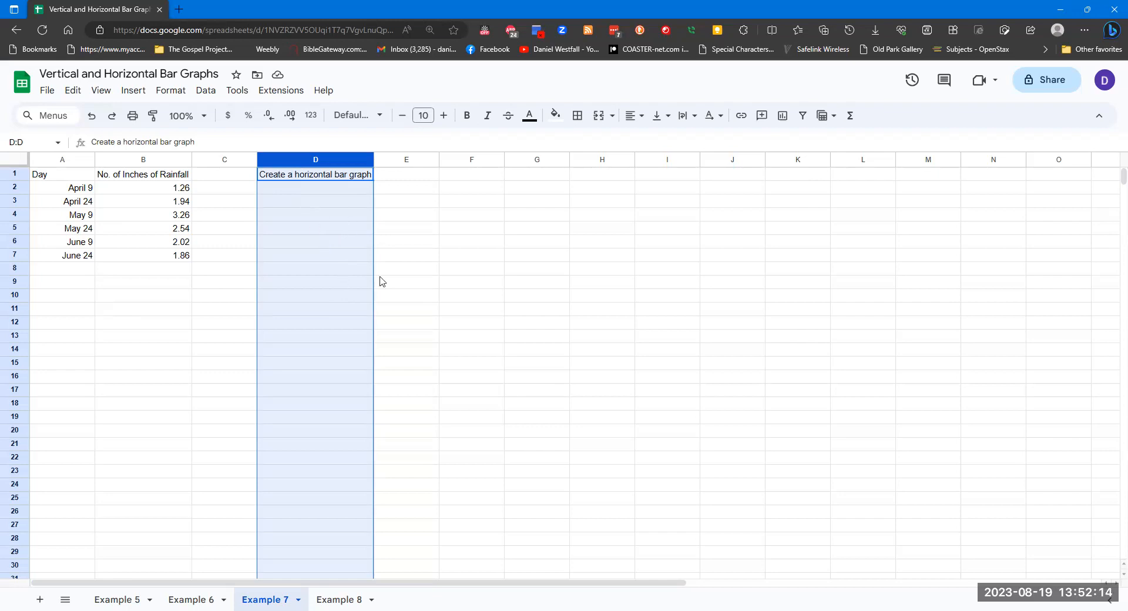
{"action": "left_click", "coordinate": [322, 258]}
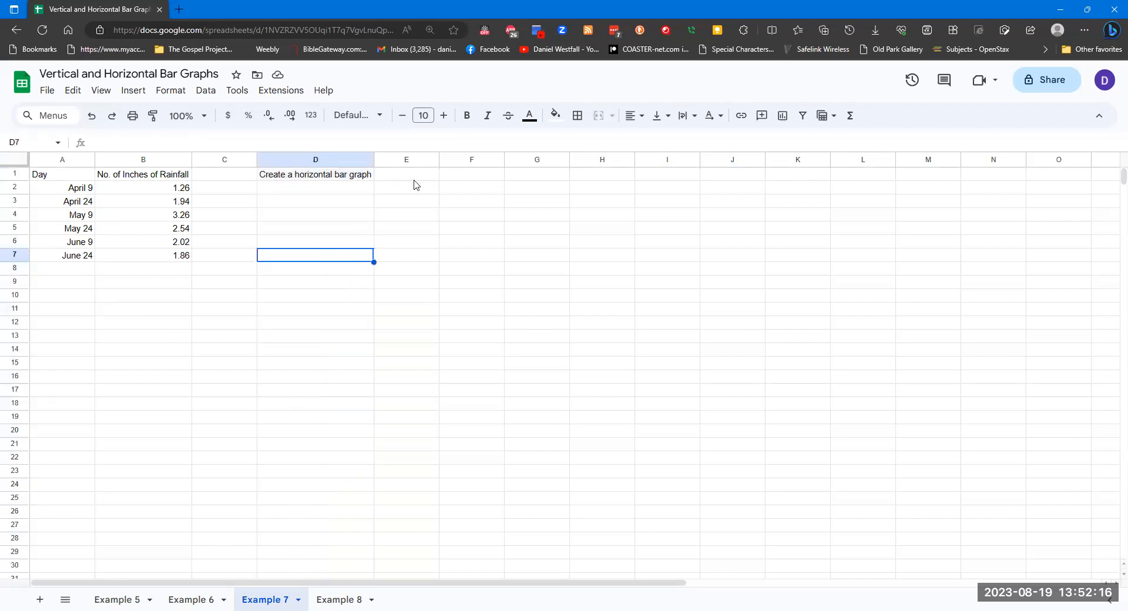
{"action": "left_click", "coordinate": [132, 91]}
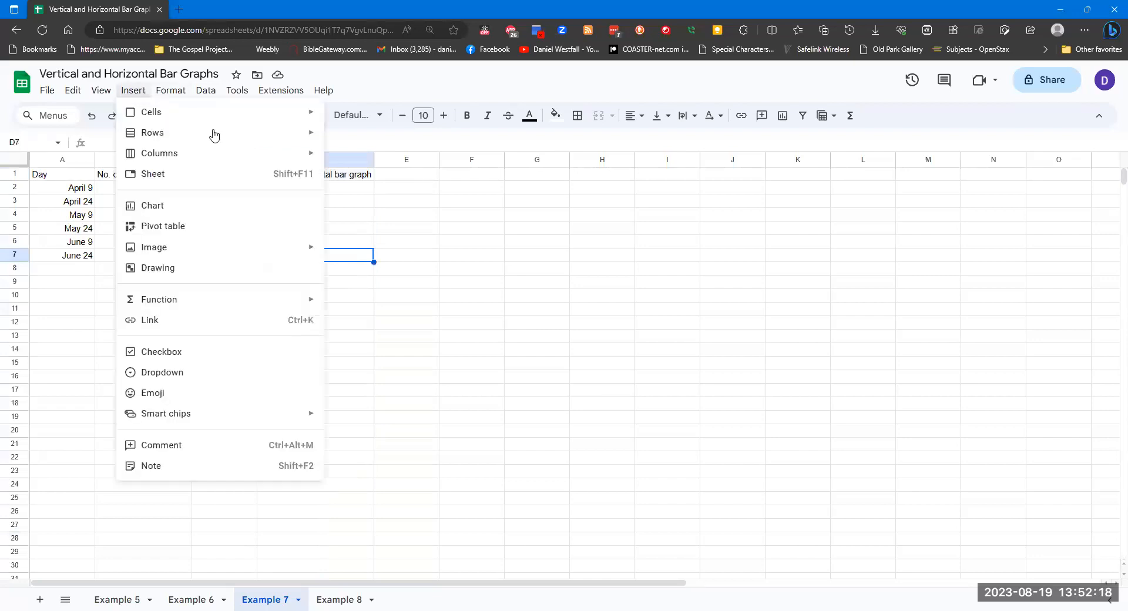
{"action": "left_click", "coordinate": [195, 208]}
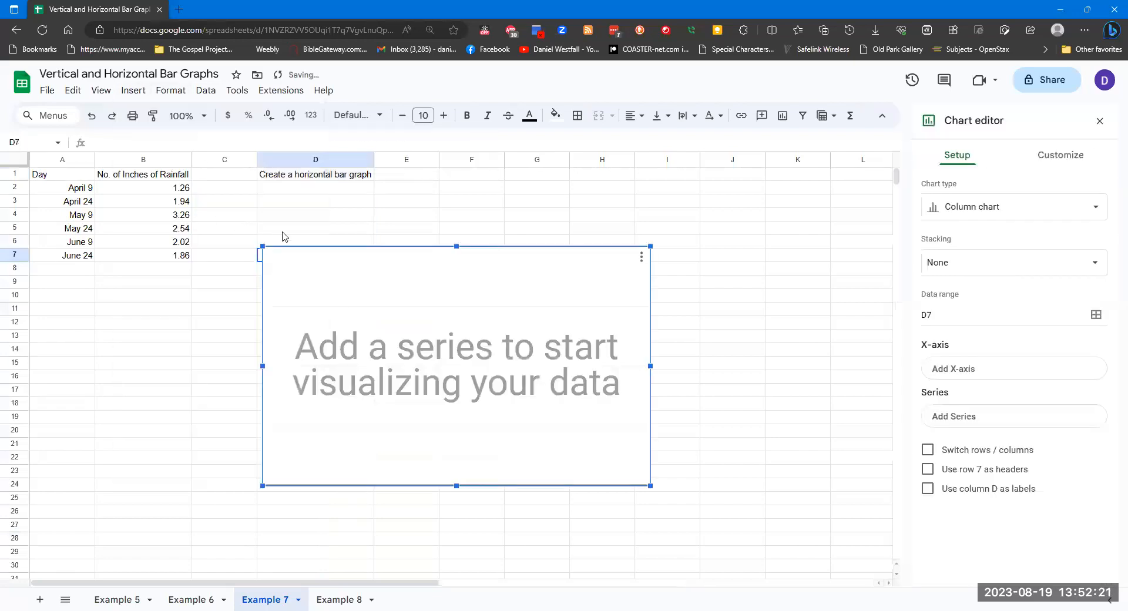
{"action": "left_click", "coordinate": [1049, 201]}
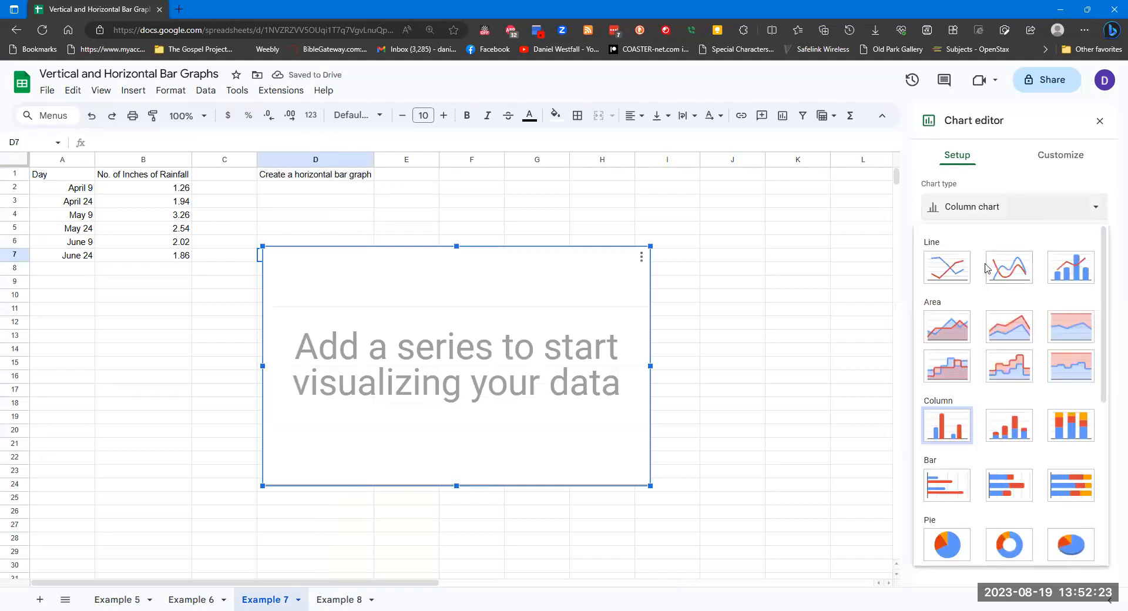
{"action": "left_click", "coordinate": [945, 487]}
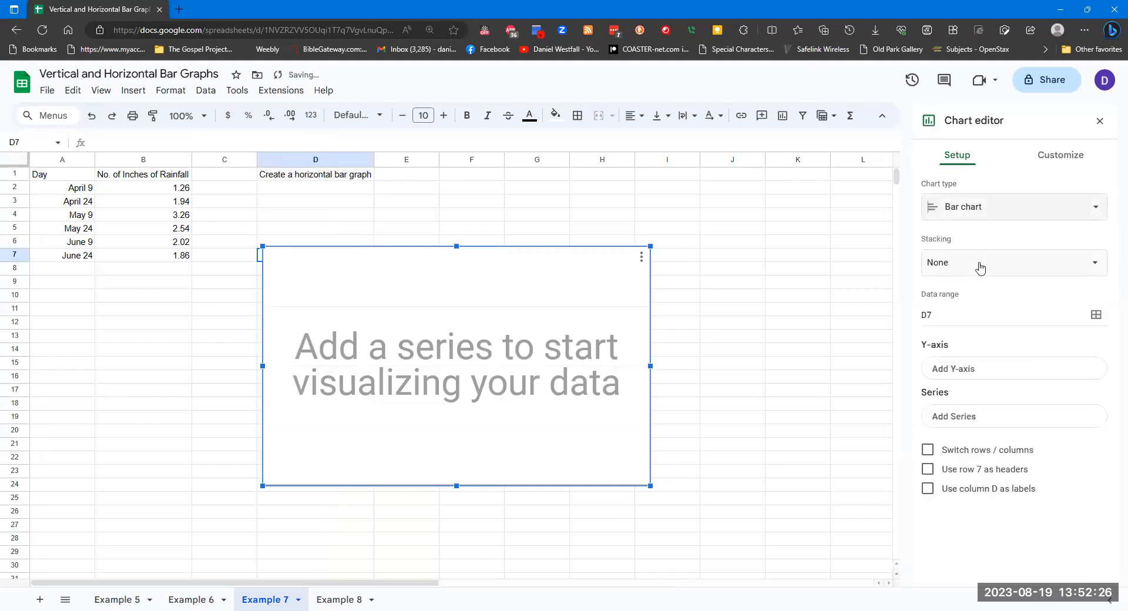
{"action": "left_click", "coordinate": [963, 316]}
{"action": "type", "text": "A1:B"}
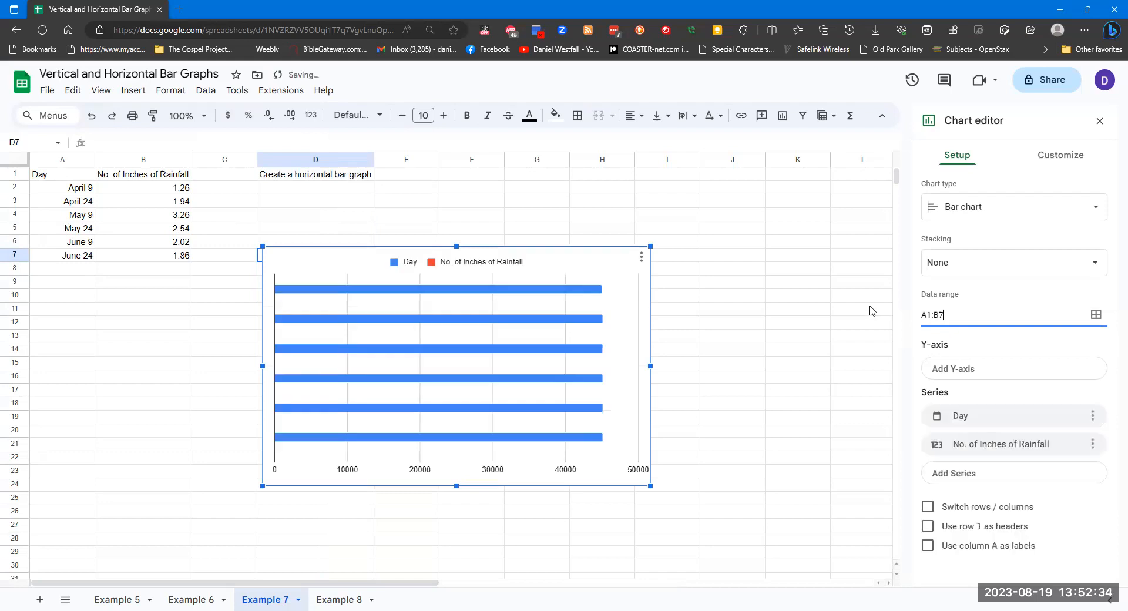
Use the Day column as the Y-axis labels instead of a data series, with row 1 as headers
{"action": "left_click", "coordinate": [1011, 377]}
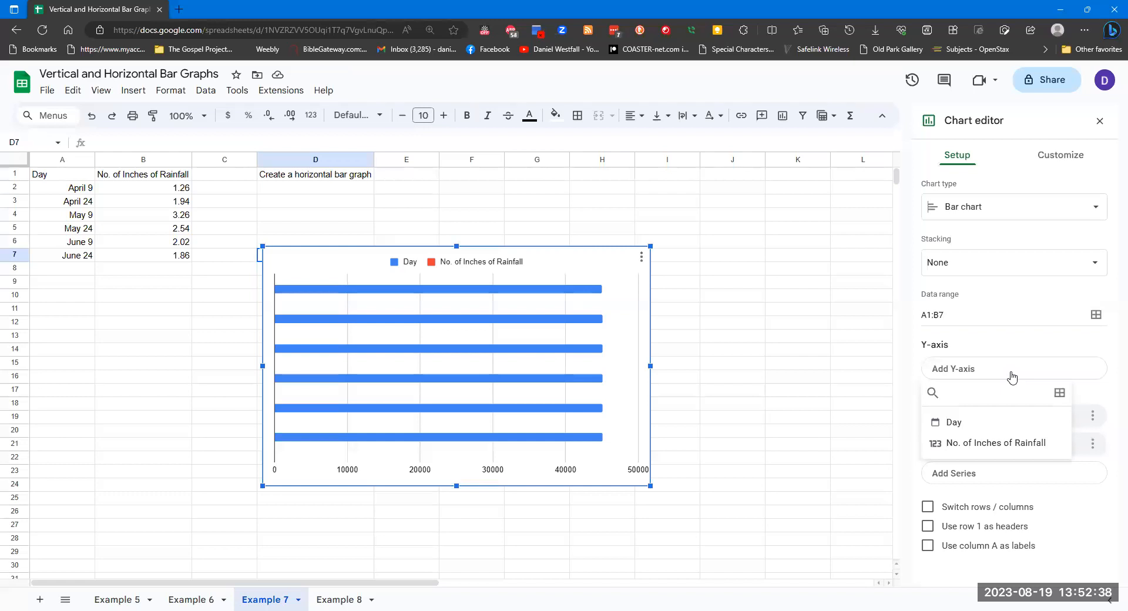
{"action": "left_click", "coordinate": [976, 427]}
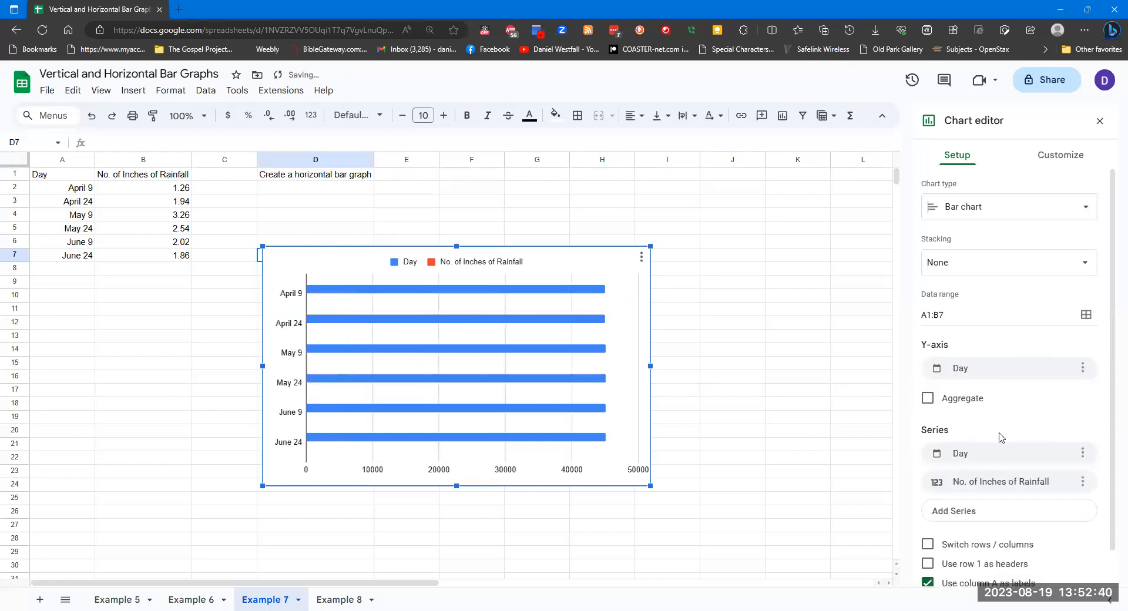
{"action": "left_click", "coordinate": [1083, 453]}
{"action": "left_click", "coordinate": [1070, 480]}
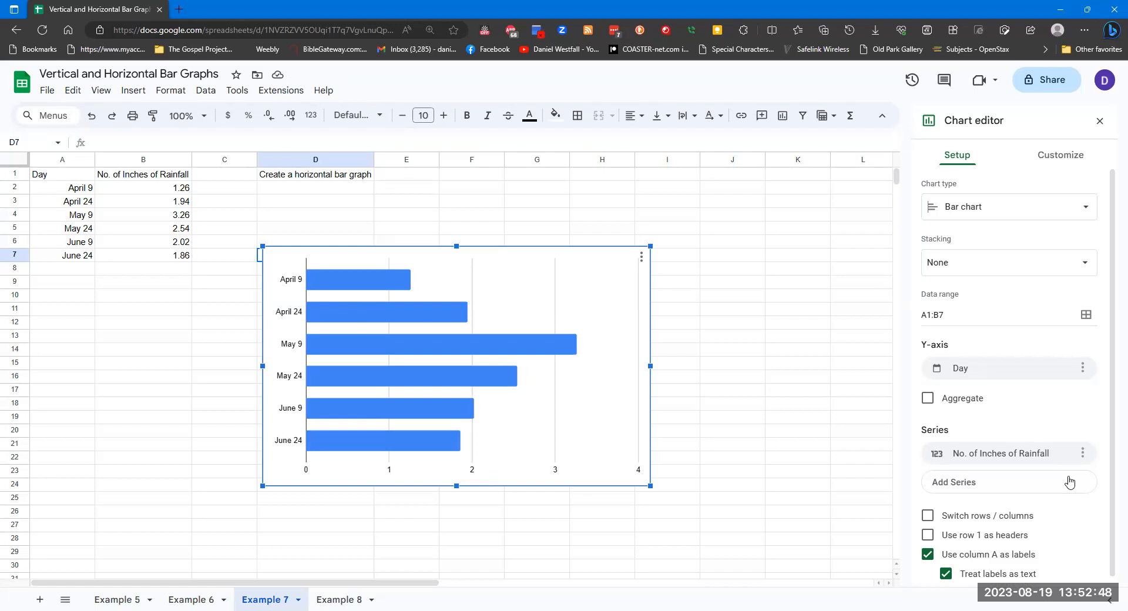
{"action": "left_click", "coordinate": [929, 536]}
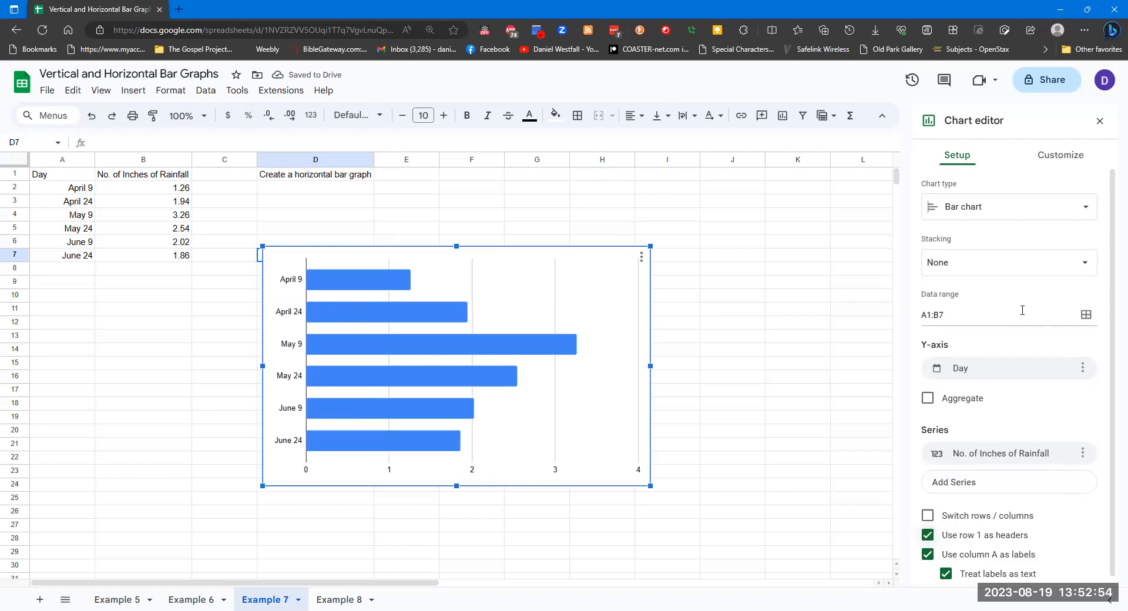
Give the Example 7 bar chart the title Example 7
{"action": "scroll", "coordinate": [1057, 311], "scroll_direction": "down", "scroll_amount": 1}
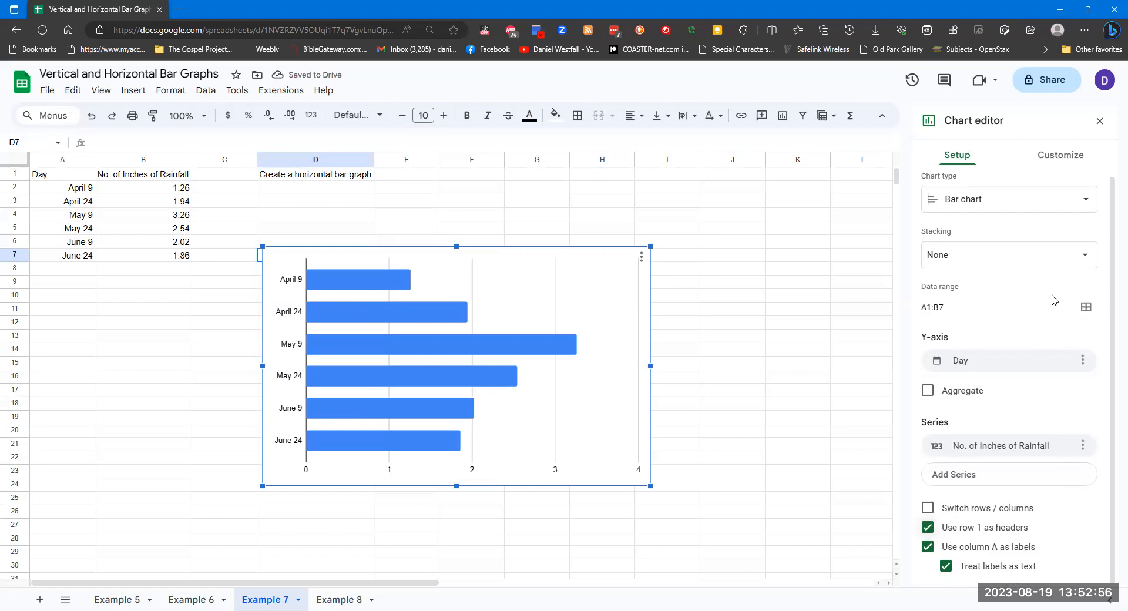
{"action": "left_click", "coordinate": [1071, 156]}
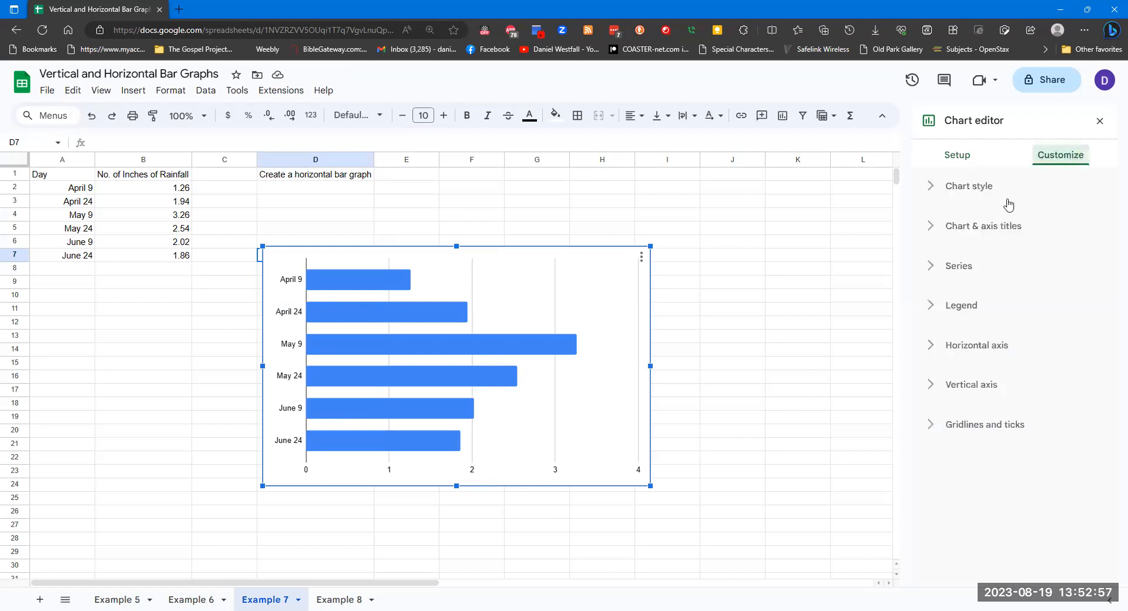
{"action": "left_click", "coordinate": [972, 230]}
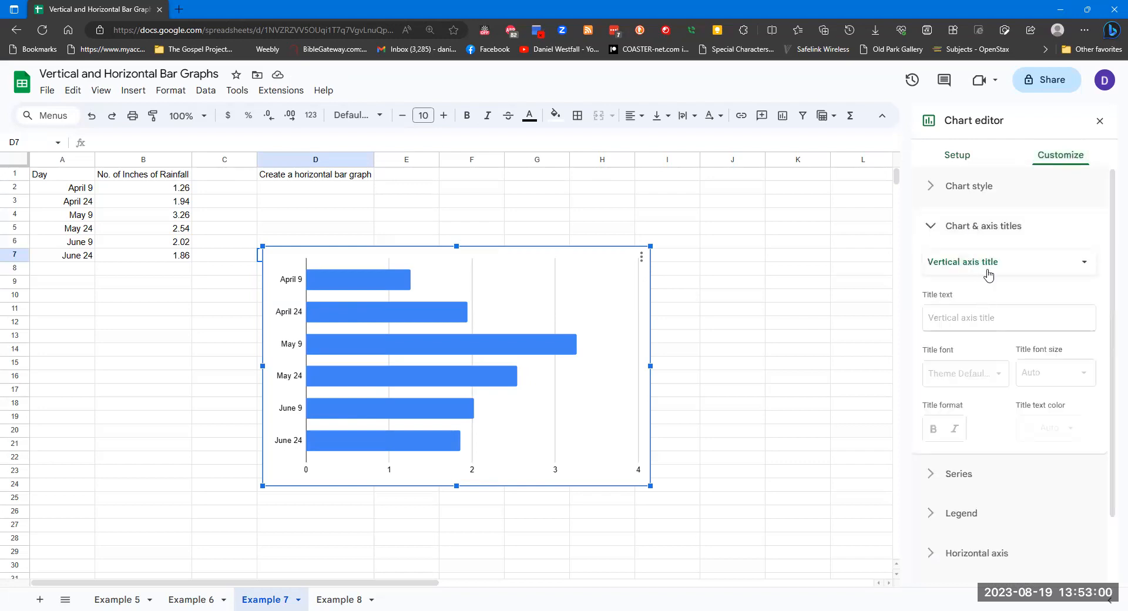
{"action": "left_click", "coordinate": [988, 274]}
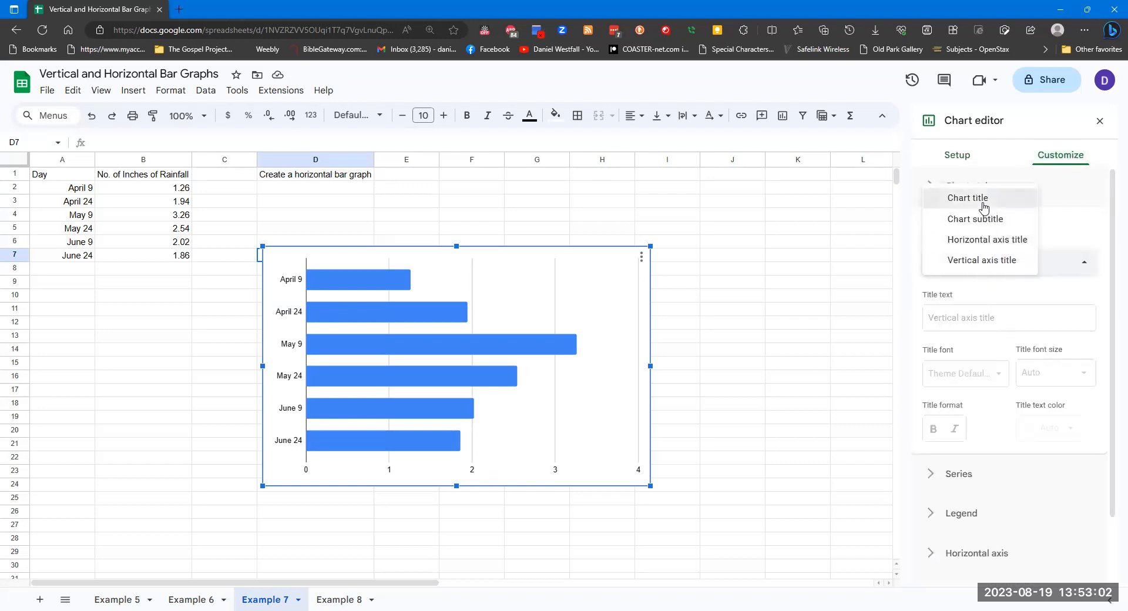
{"action": "left_click", "coordinate": [982, 207]}
{"action": "left_click", "coordinate": [966, 317]}
{"action": "type", "text": "Exa"}
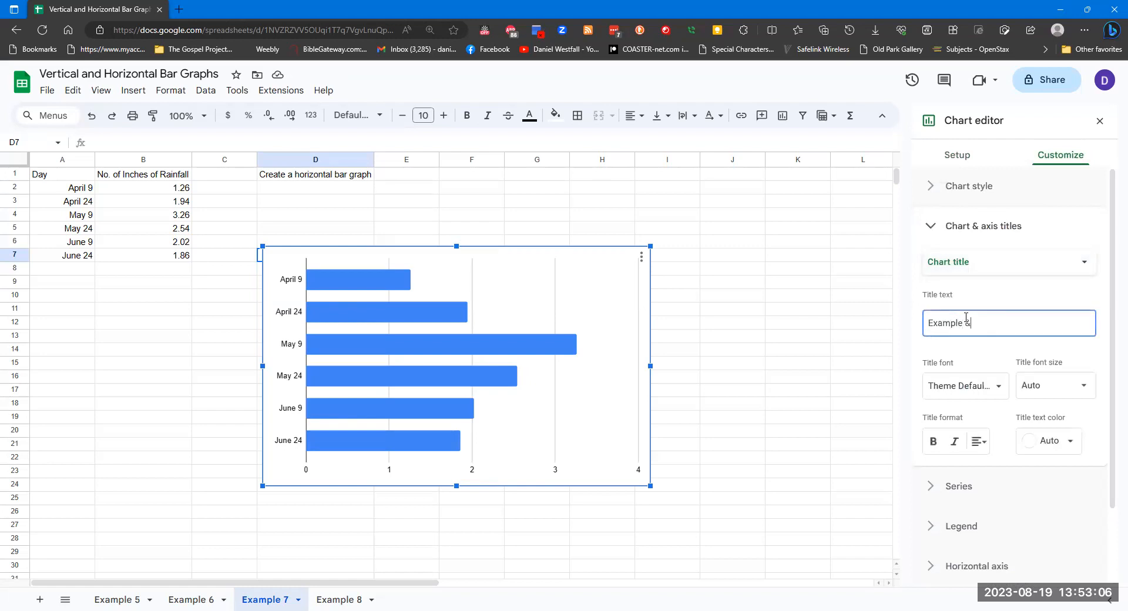
{"action": "type", "text": "mple 7"}
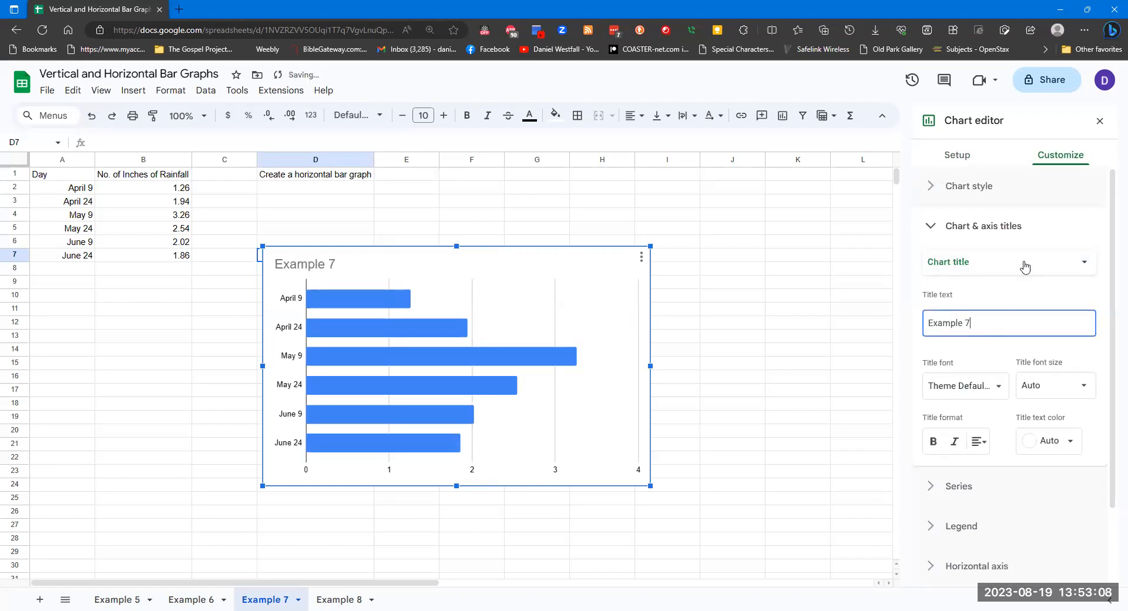
Set the horizontal axis title to No. of Inches of Rainfall
{"action": "left_click", "coordinate": [1019, 261]}
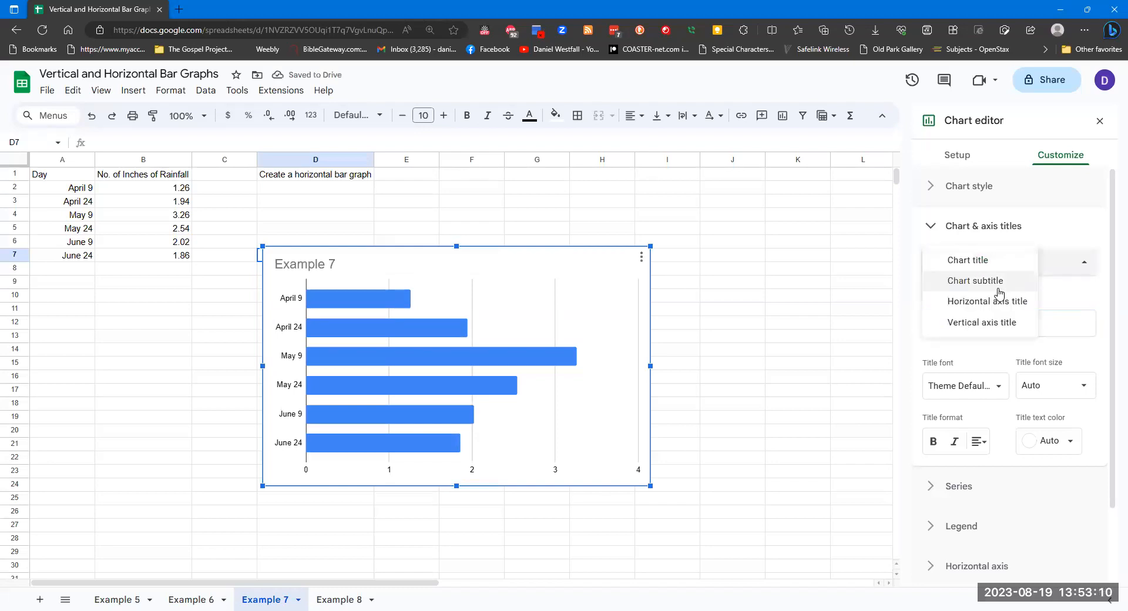
{"action": "left_click", "coordinate": [999, 301]}
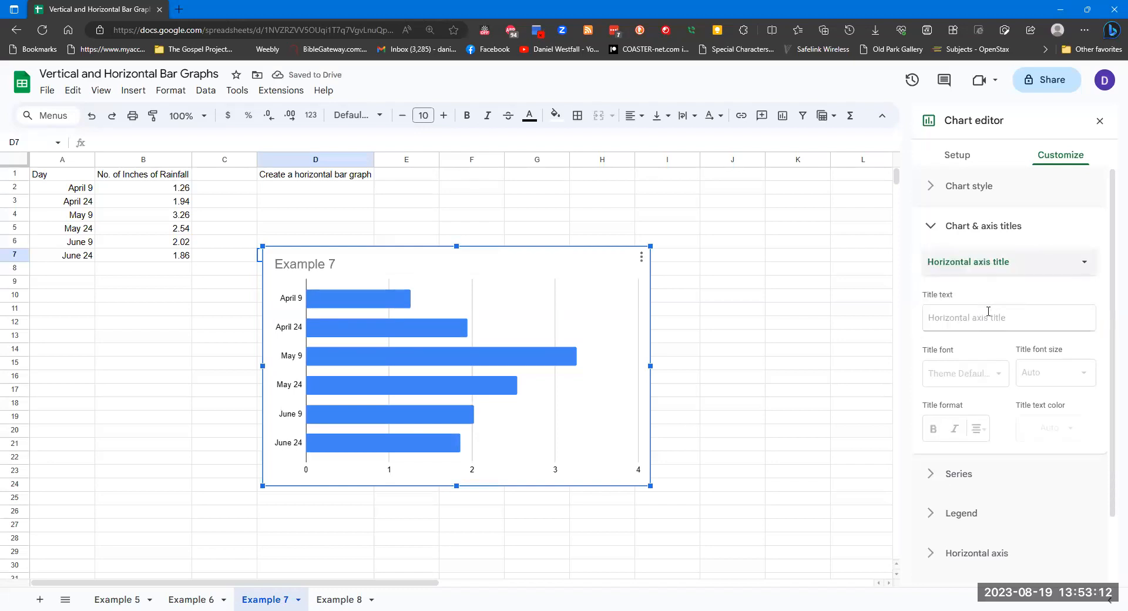
{"action": "left_click", "coordinate": [988, 311]}
{"action": "type", "text": "In"}
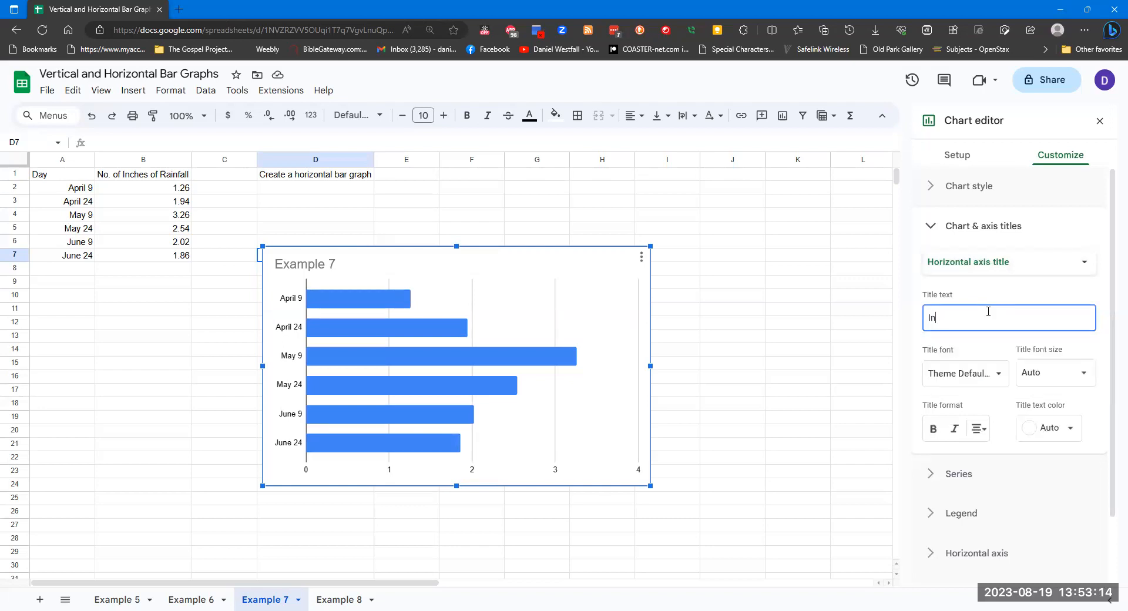
{"action": "type", "text": "ches of"}
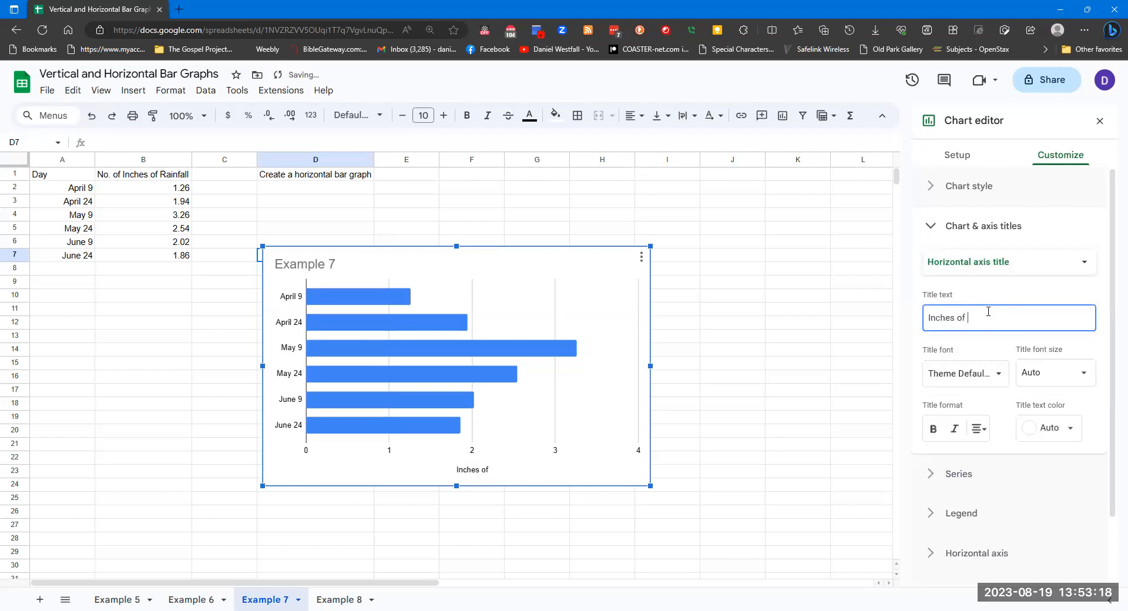
{"action": "key", "text": "BackSpace"}
{"action": "key", "text": "BackSpace"}
{"action": "key", "text": "BackSpace"}
{"action": "key", "text": "BackSpace"}
{"action": "key", "text": "BackSpace"}
{"action": "key", "text": "BackSpace"}
{"action": "key", "text": "BackSpace"}
{"action": "key", "text": "BackSpace"}
{"action": "type", "text": "No. of "}
{"action": "type", "text": "Inche o"}
{"action": "type", "text": " fo"}
{"action": "type", "text": "Rainfall"}
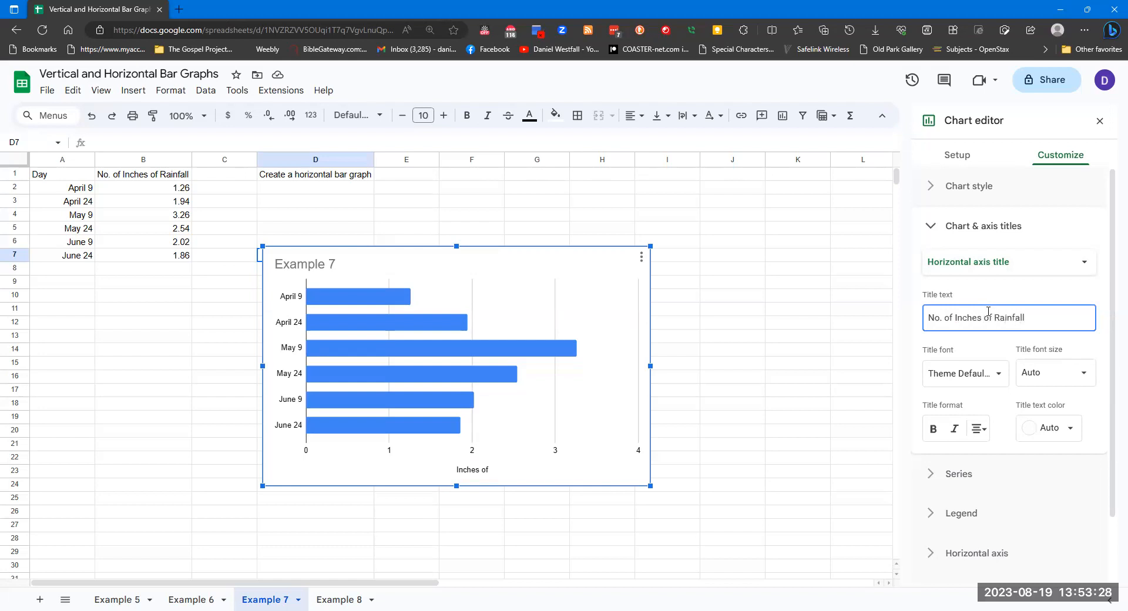
Set the vertical axis title to Day
{"action": "left_click", "coordinate": [1006, 270]}
{"action": "left_click", "coordinate": [993, 281]}
{"action": "left_click", "coordinate": [996, 315]}
{"action": "type", "text": "Day"}
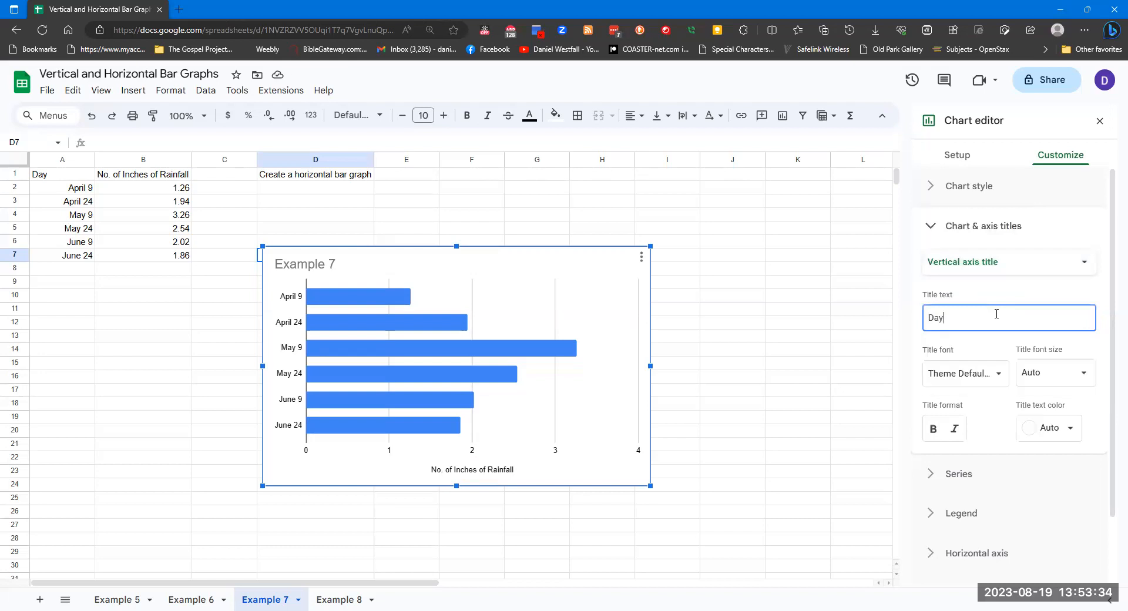
{"action": "left_click", "coordinate": [1030, 291]}
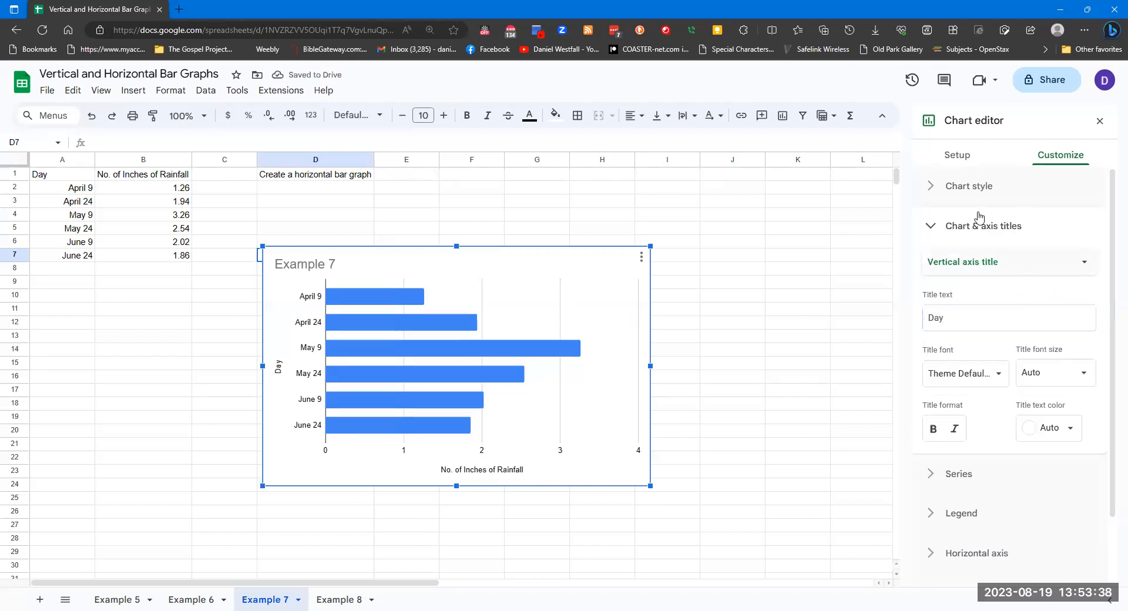
{"action": "left_click", "coordinate": [934, 227]}
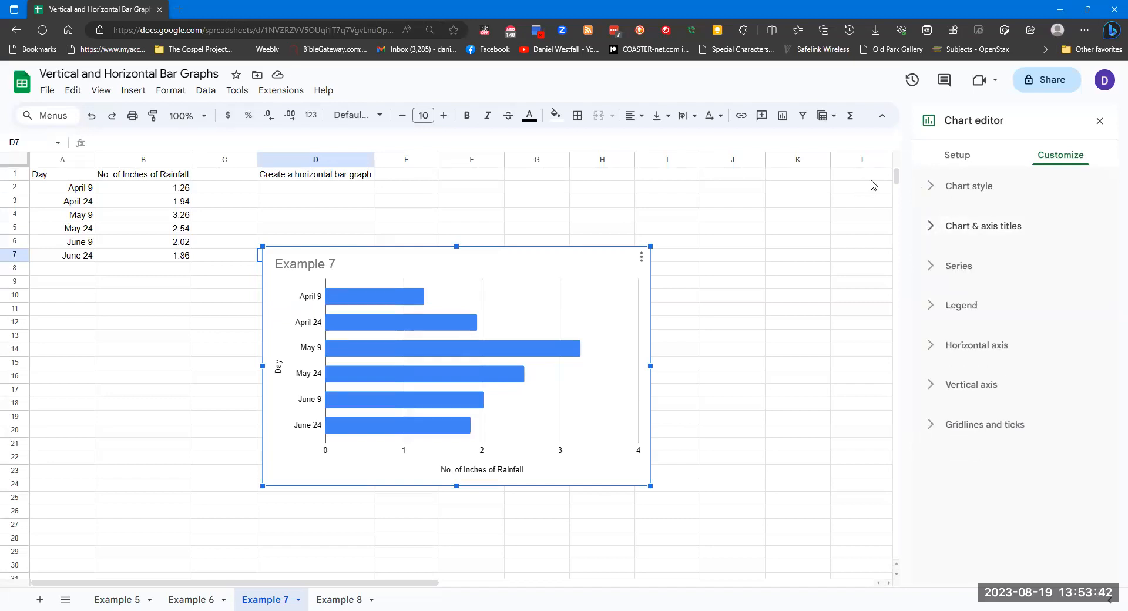
Switch to the Example 8 sheet and insert a column chart using the data range A1:C7
{"action": "left_click", "coordinate": [346, 598]}
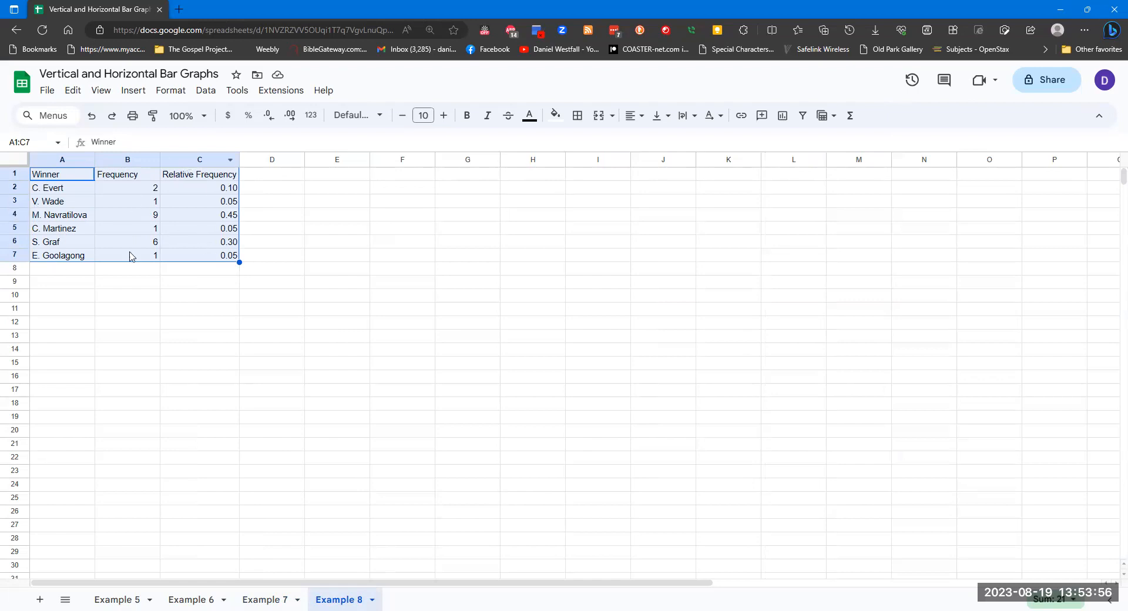
{"action": "left_click", "coordinate": [401, 220]}
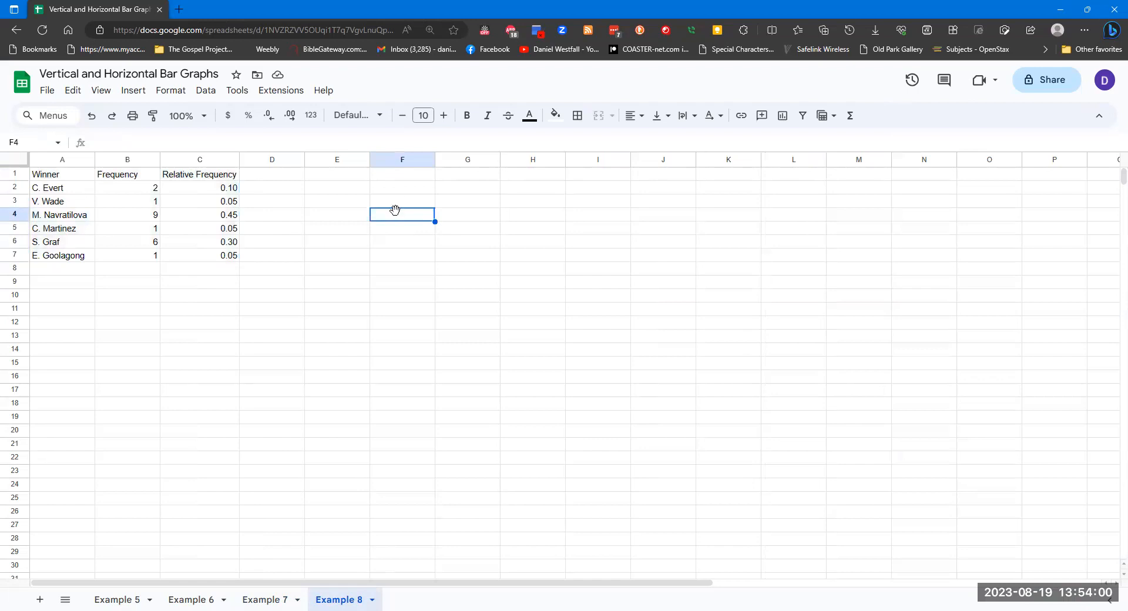
{"action": "left_click", "coordinate": [132, 90]}
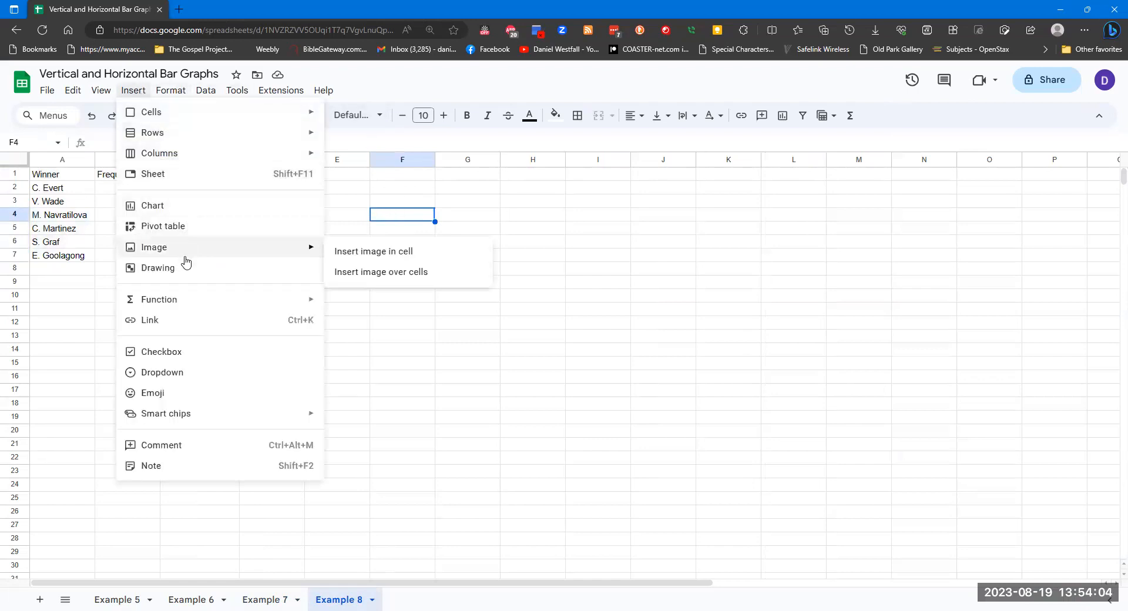
{"action": "left_click", "coordinate": [202, 206]}
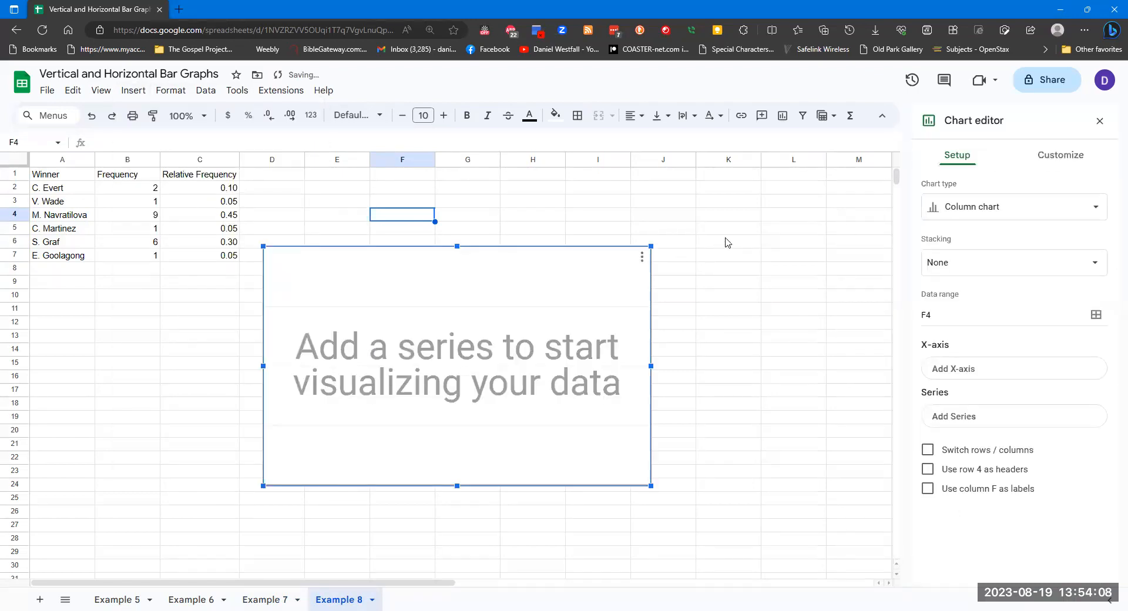
{"action": "left_click", "coordinate": [1065, 220]}
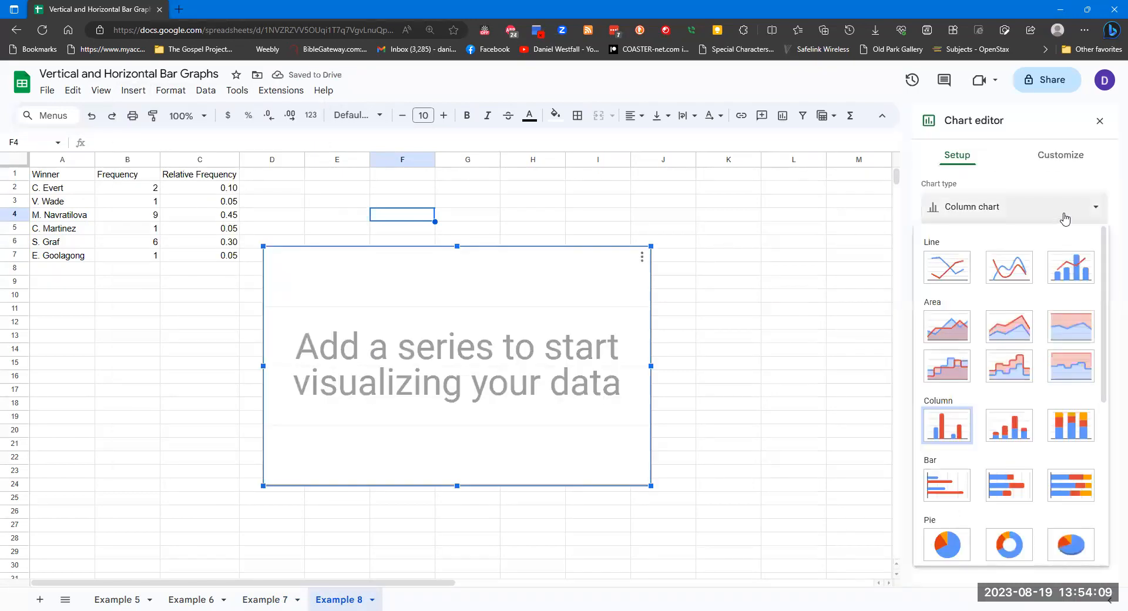
{"action": "left_click", "coordinate": [966, 420]}
{"action": "left_click", "coordinate": [989, 316]}
{"action": "key", "text": "ctrl+a"}
{"action": "type", "text": "A"}
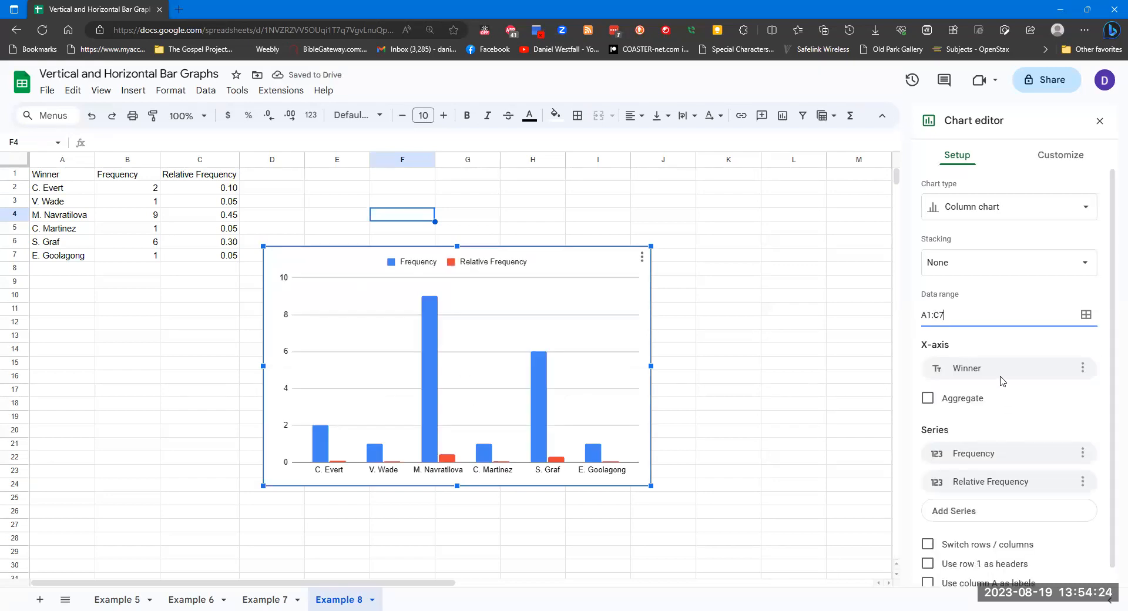
Remove the Frequency series, and use row 1 as headers and column A as labels
{"action": "left_click", "coordinate": [1081, 456]}
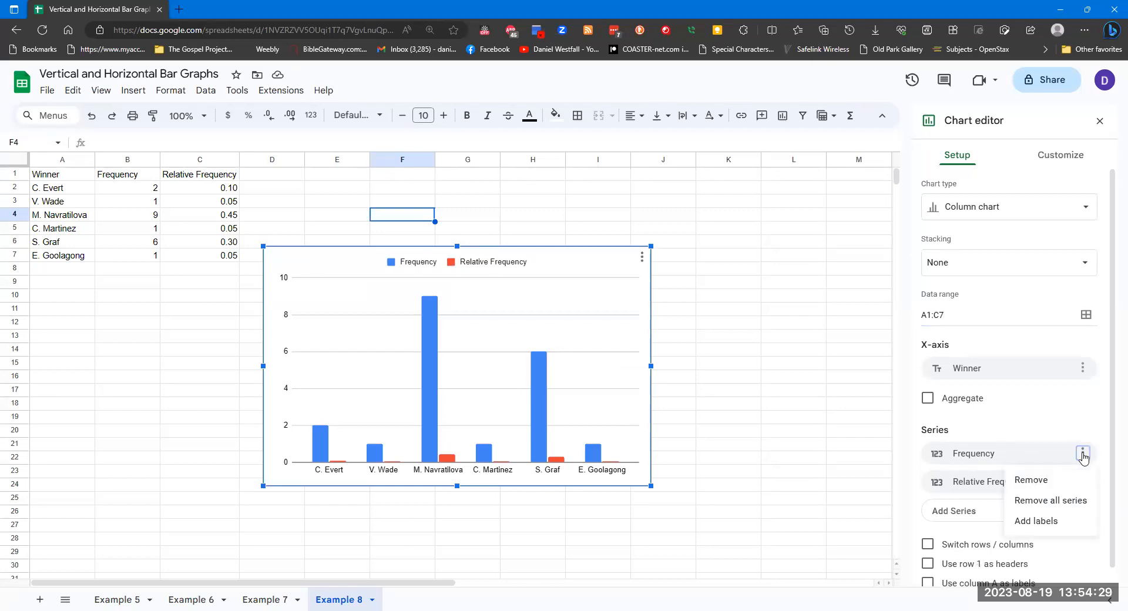
{"action": "left_click", "coordinate": [1072, 482]}
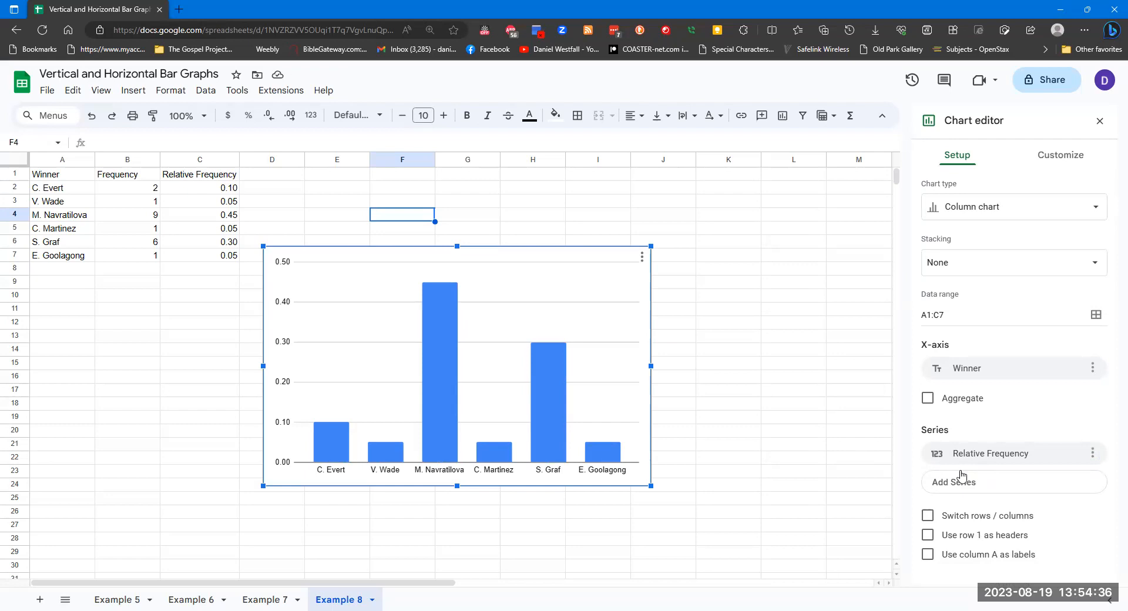
{"action": "left_click", "coordinate": [929, 535]}
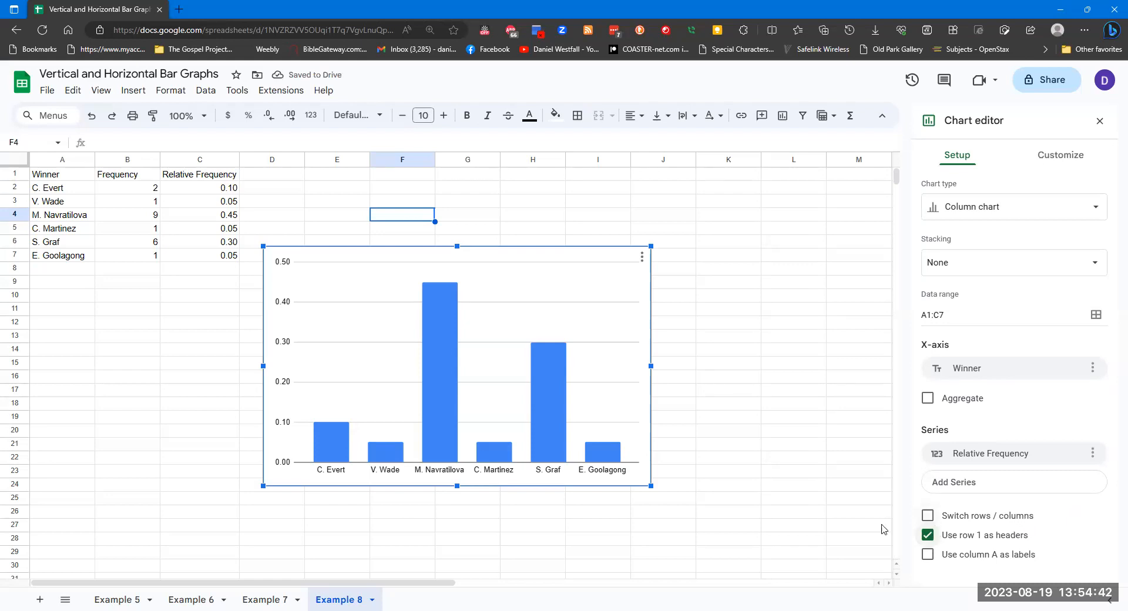
{"action": "left_click", "coordinate": [928, 554]}
Give the Example 8 column chart the title Example 8
{"action": "left_click", "coordinate": [1052, 165]}
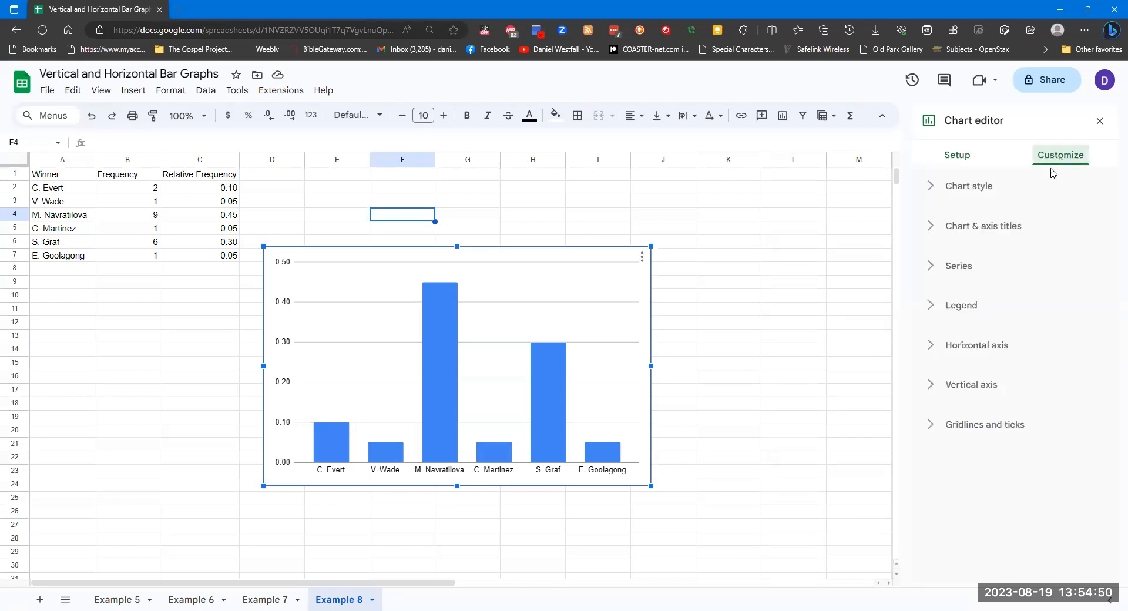
{"action": "left_click", "coordinate": [988, 229]}
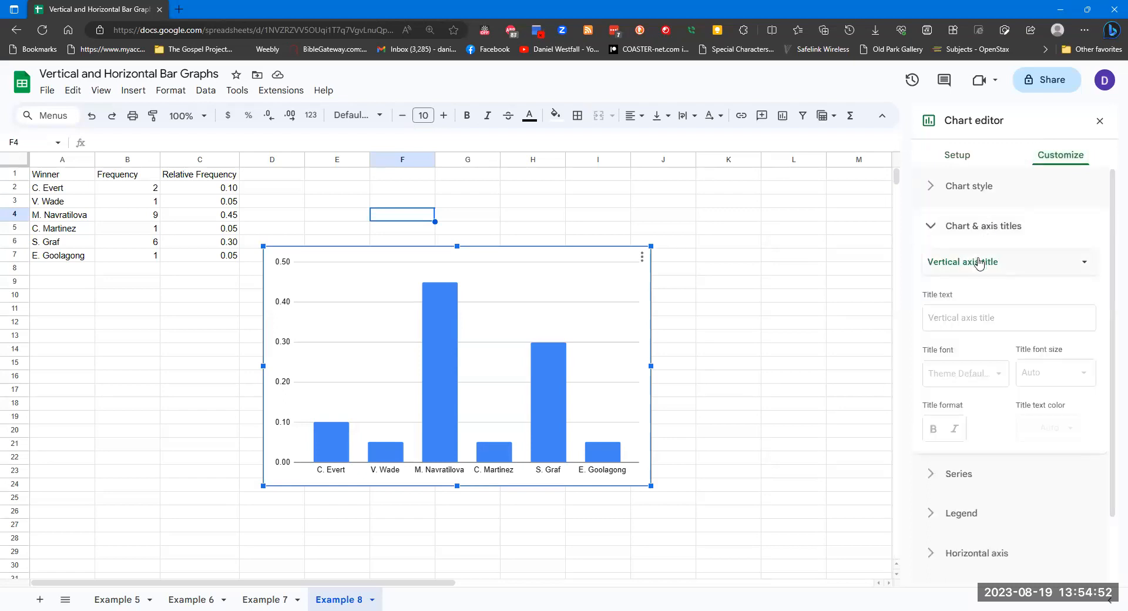
{"action": "left_click", "coordinate": [979, 262]}
{"action": "left_click", "coordinate": [989, 198]}
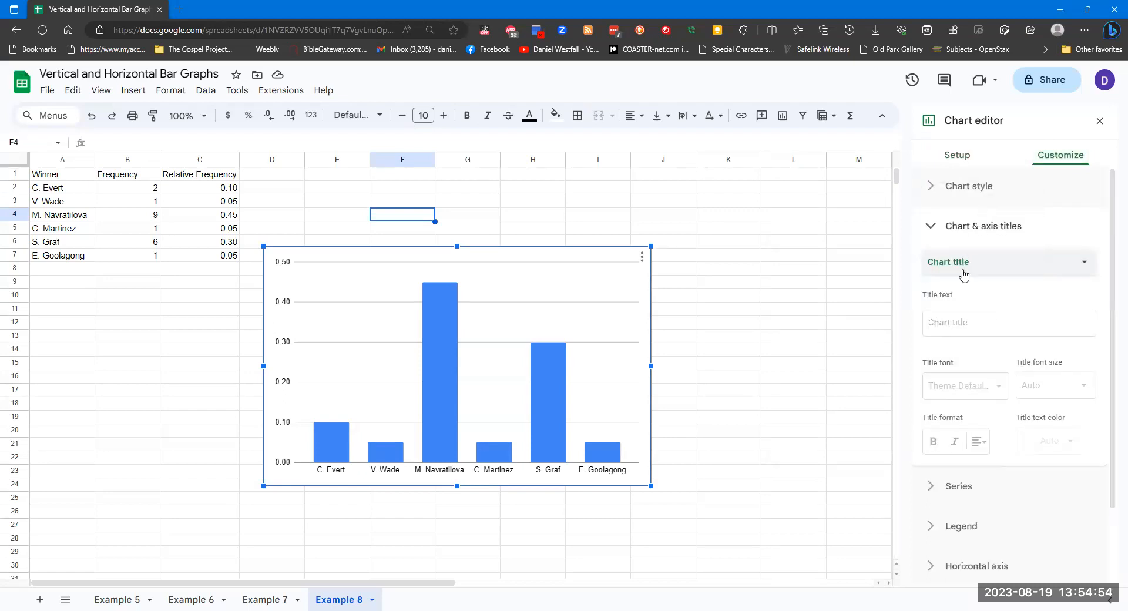
{"action": "left_click", "coordinate": [954, 318]}
{"action": "type", "text": "Exam"}
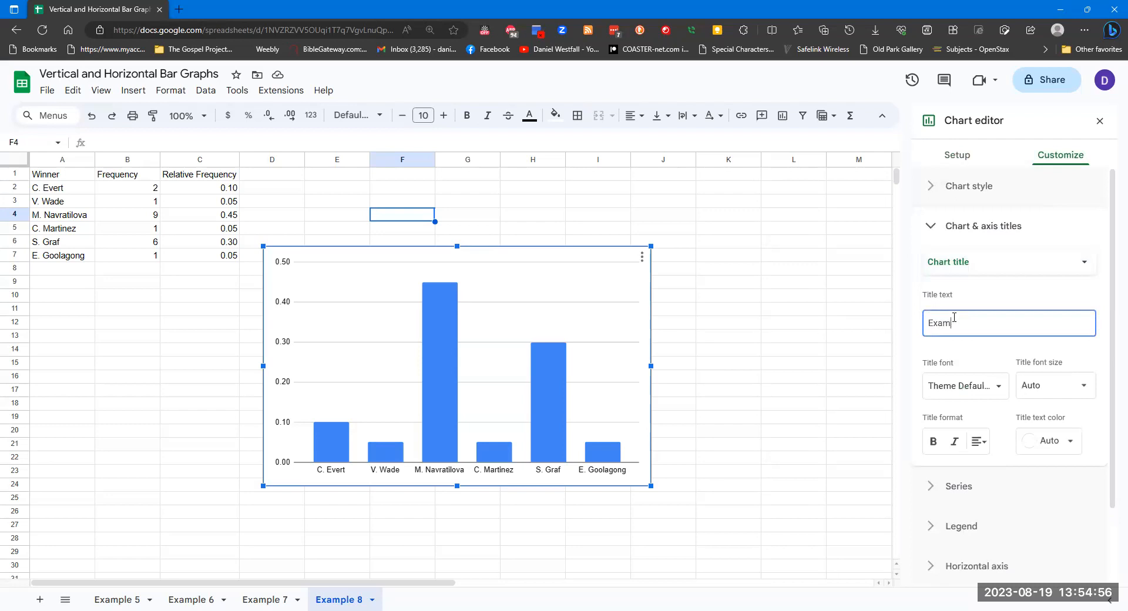
{"action": "type", "text": "ple 8"}
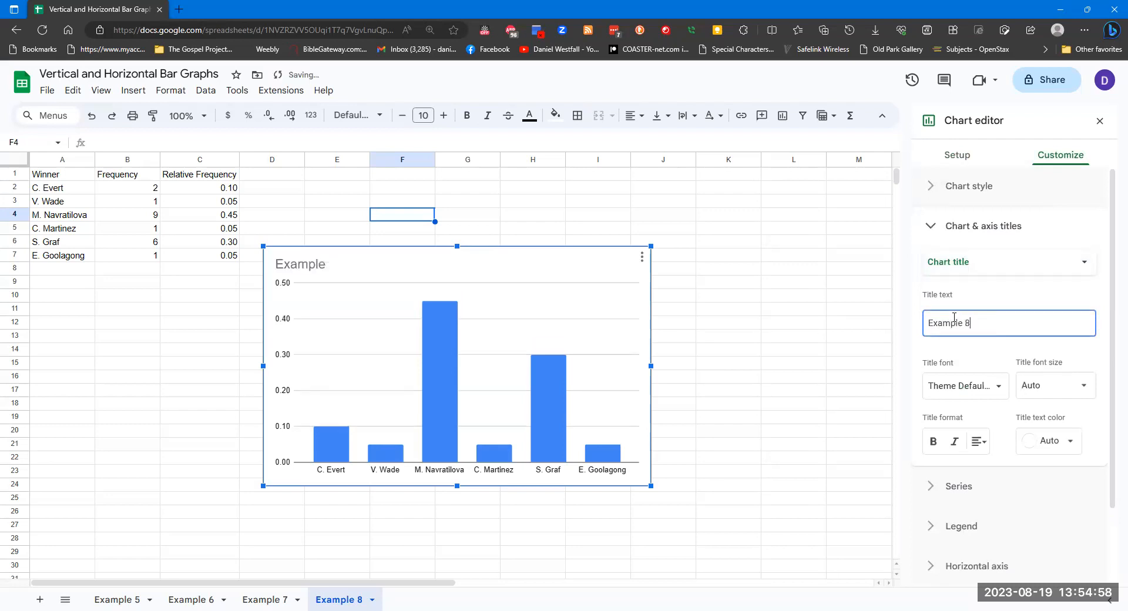
Set the horizontal axis title to Winner
{"action": "left_click", "coordinate": [984, 270]}
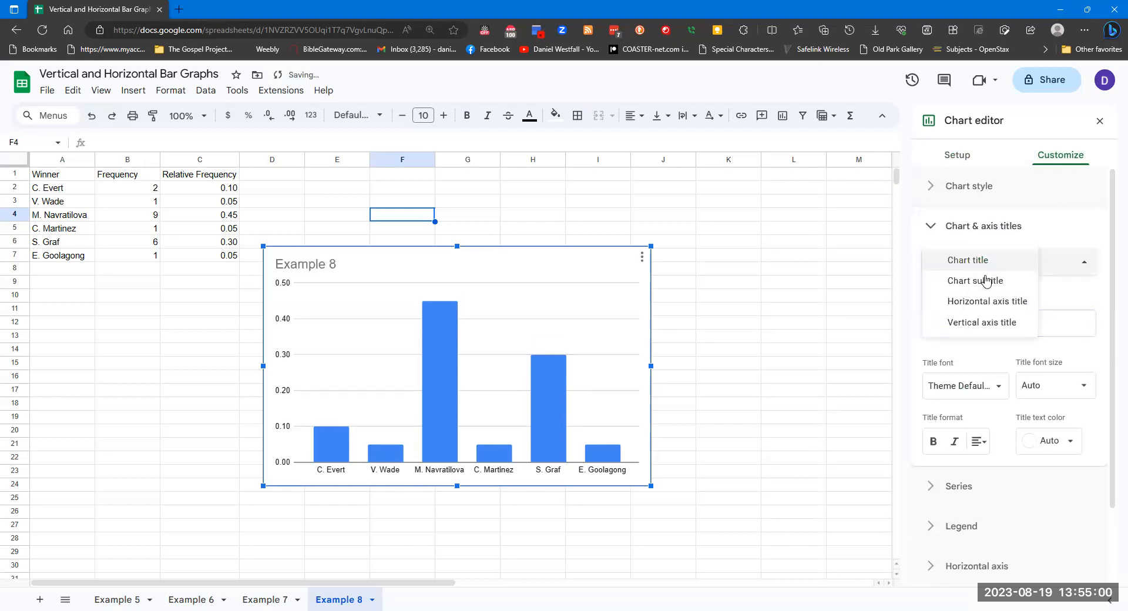
{"action": "left_click", "coordinate": [989, 281]}
{"action": "left_click", "coordinate": [989, 272]}
{"action": "left_click", "coordinate": [989, 281]}
{"action": "left_click", "coordinate": [982, 316]}
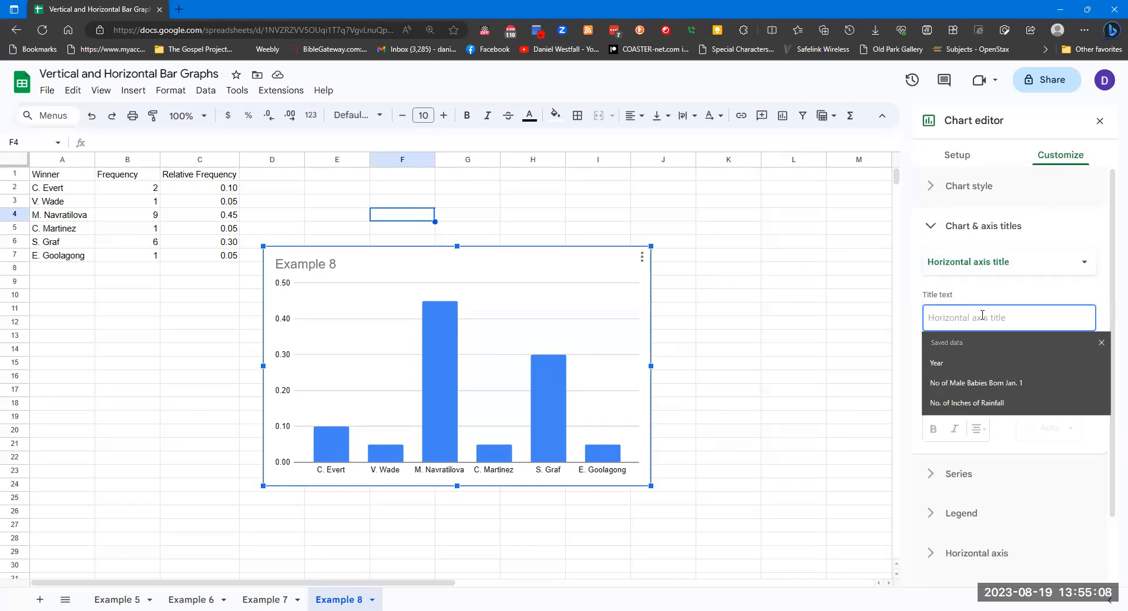
{"action": "type", "text": "Winner"}
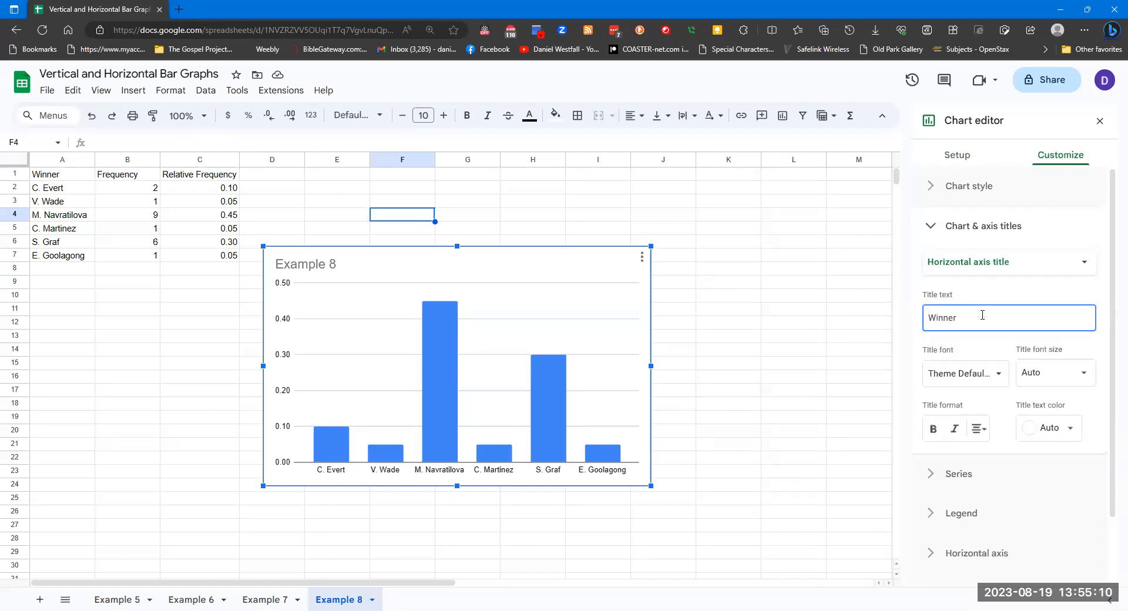
Set the vertical axis title to Relative Frequency
{"action": "left_click", "coordinate": [1052, 263]}
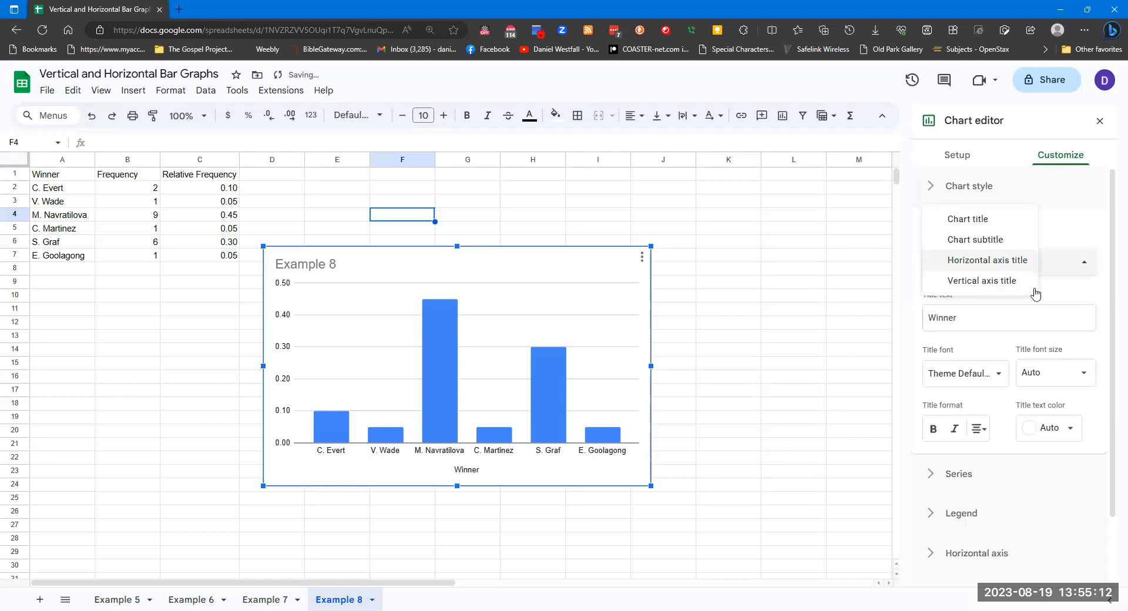
{"action": "left_click", "coordinate": [997, 281]}
{"action": "left_click", "coordinate": [997, 316]}
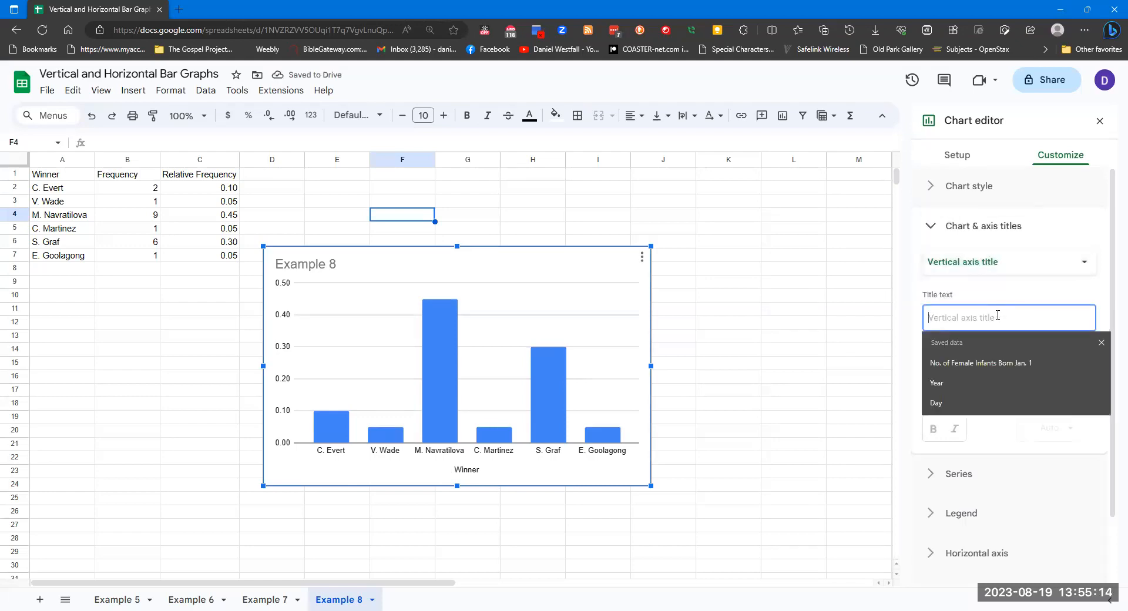
{"action": "type", "text": "Relative Frequency"}
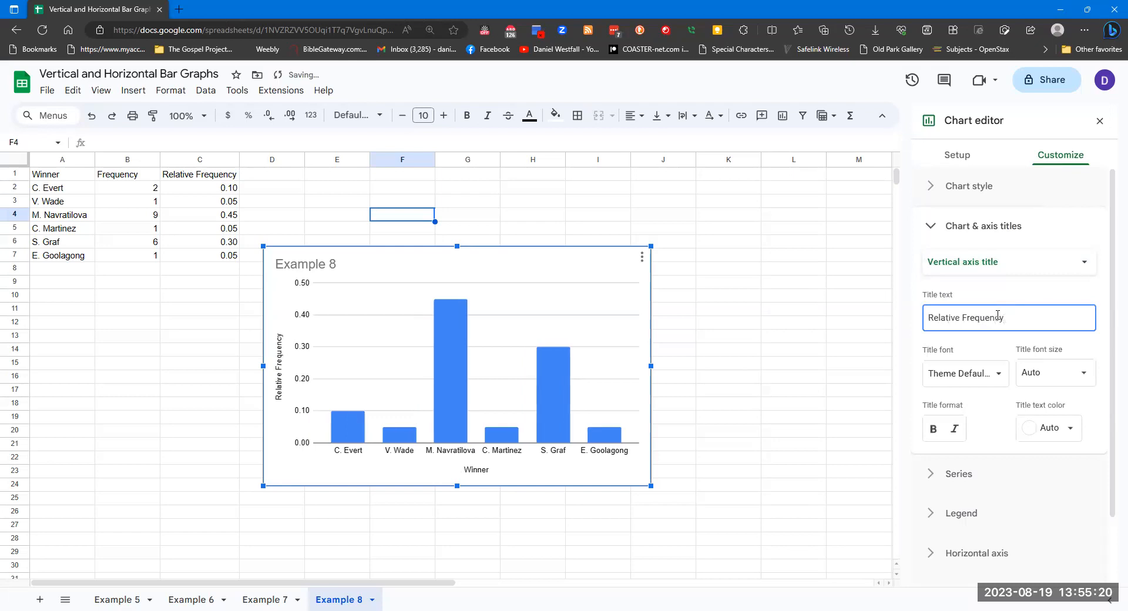